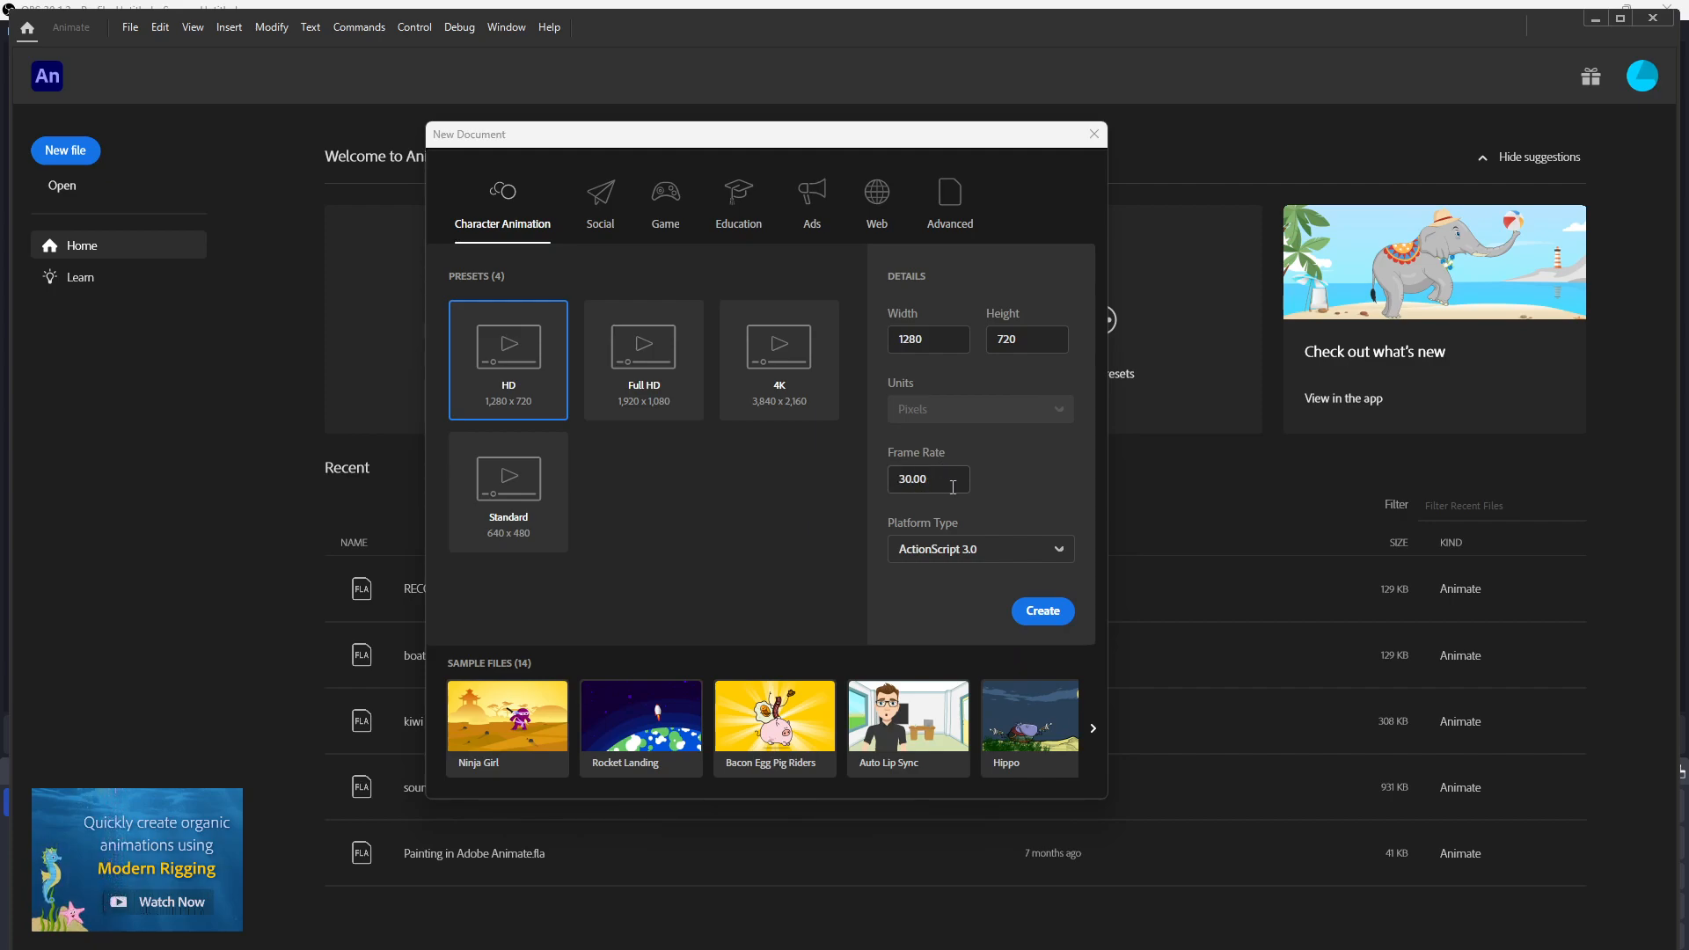
- Create an HD character animation document at 1280 × 720 pixels, 30 fps, with ActionScript 3.0 as the platform
click(1045, 610)
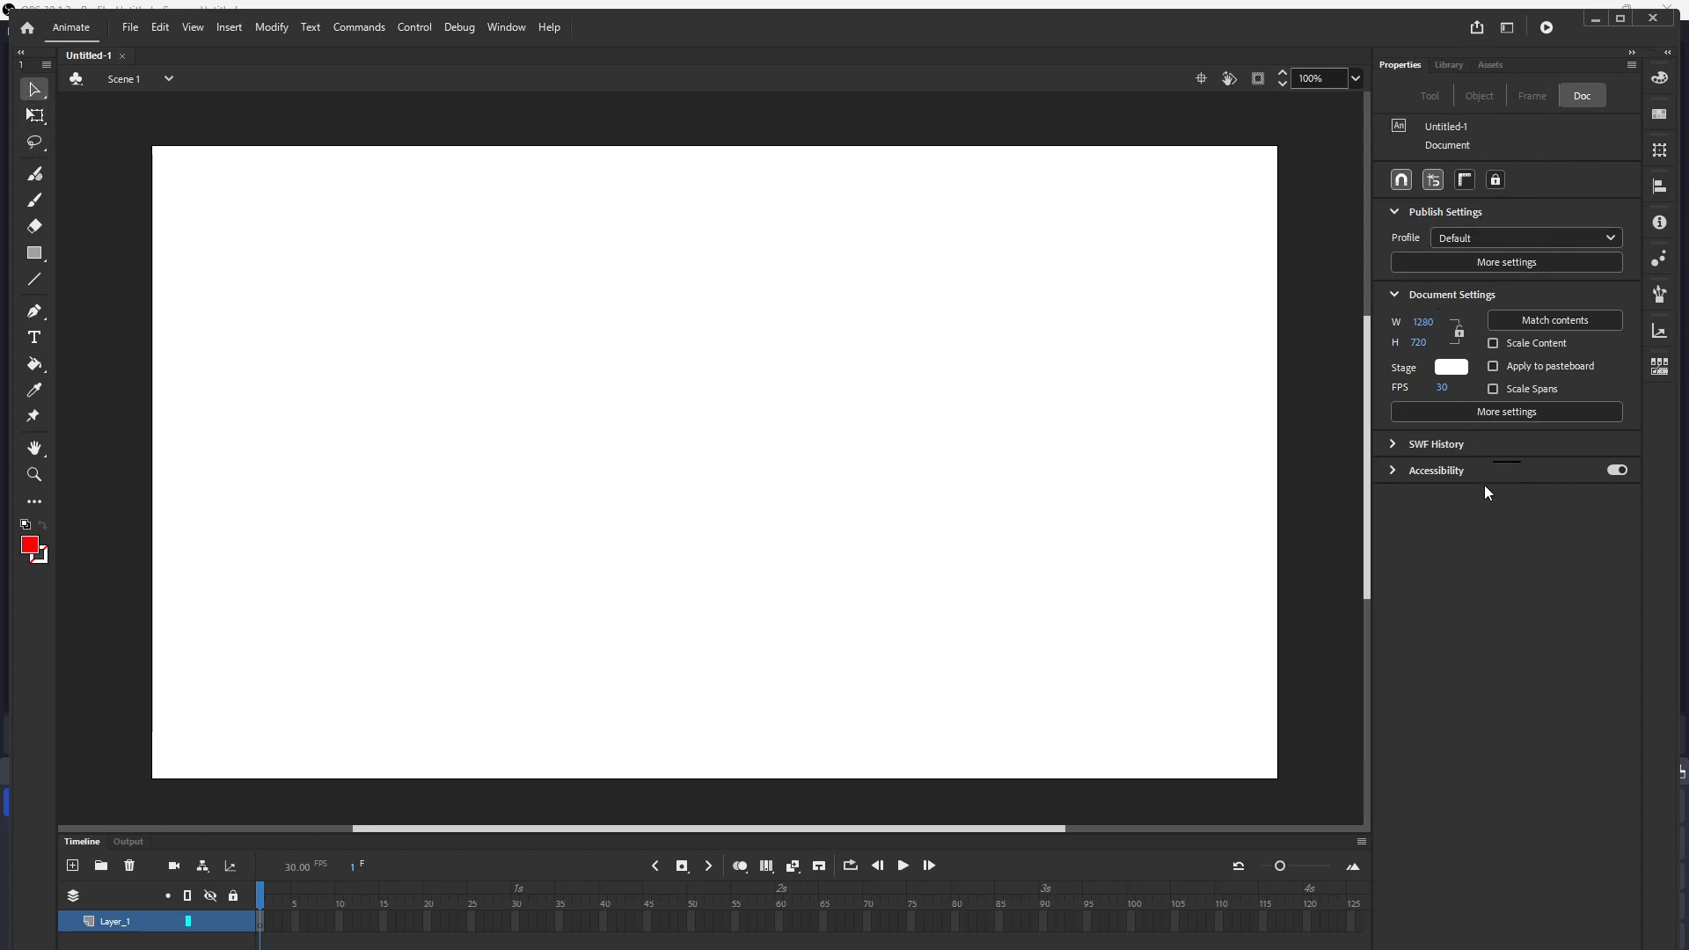
click(1449, 63)
click(1486, 65)
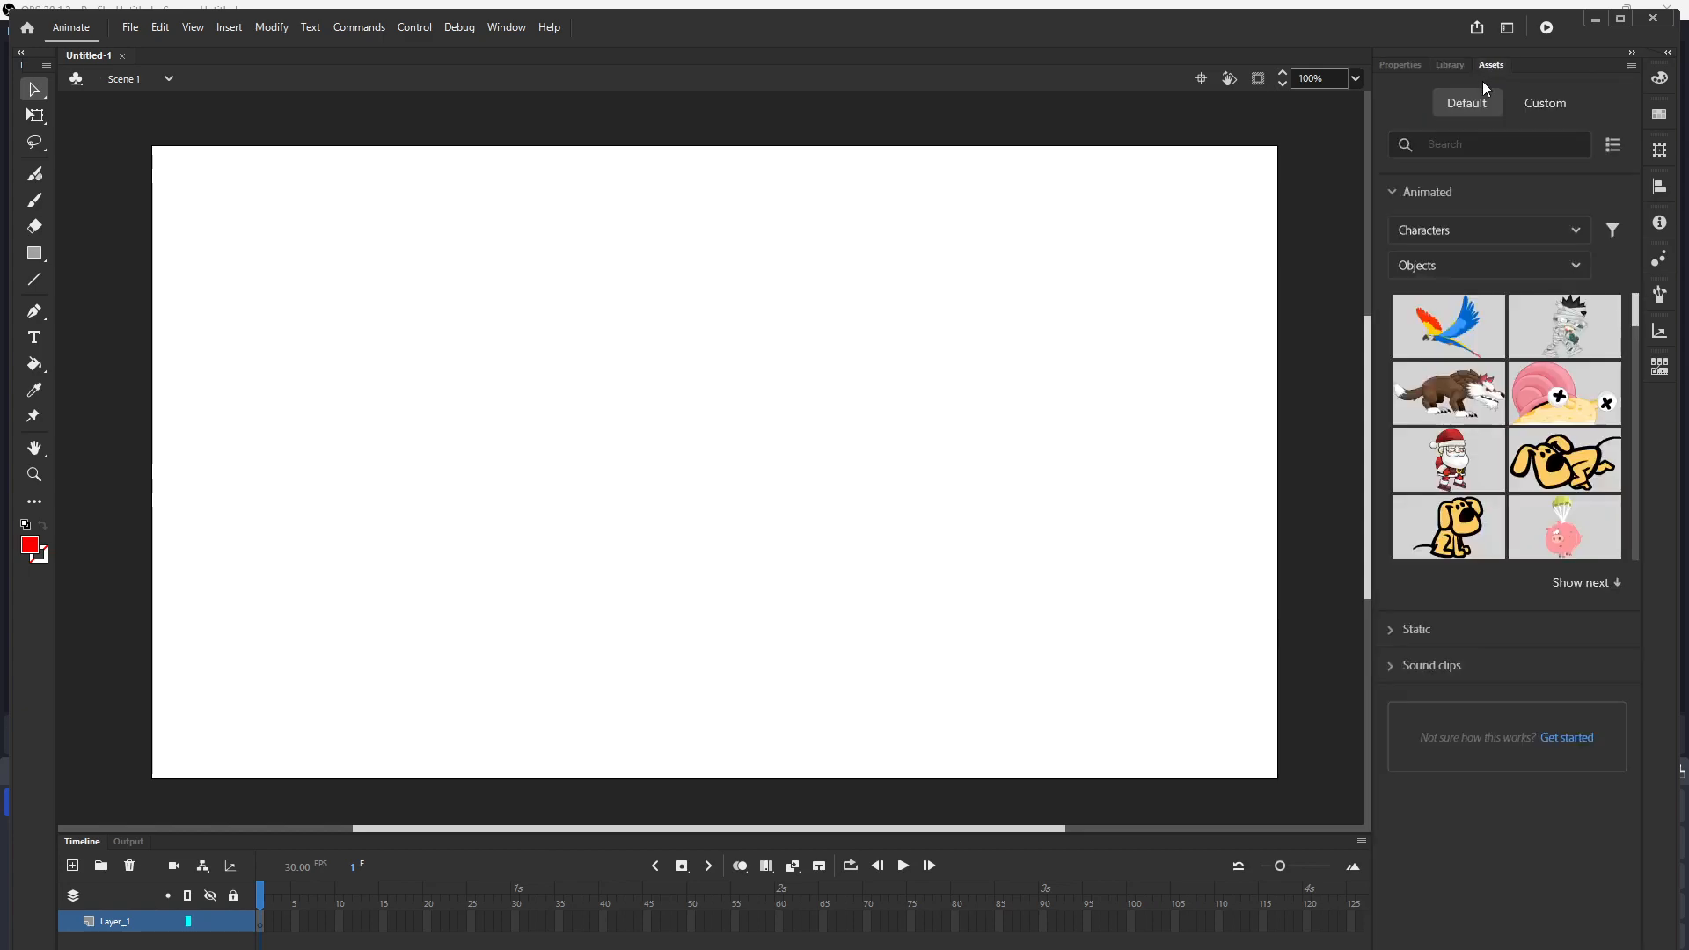
click(1404, 65)
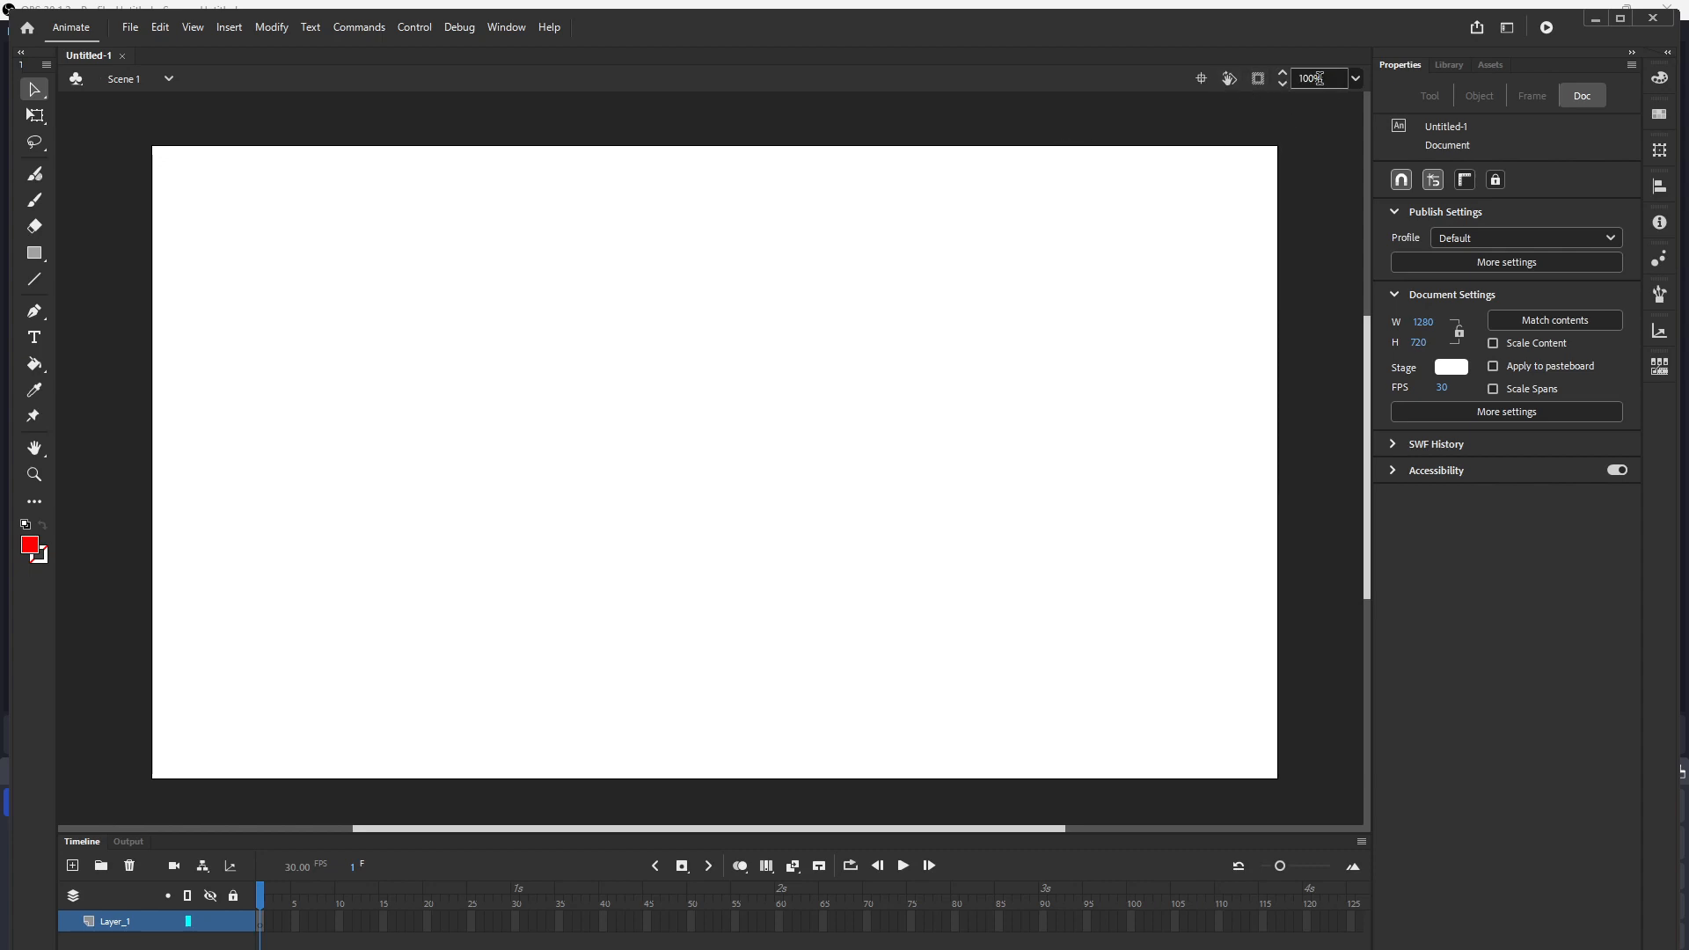
click(1355, 79)
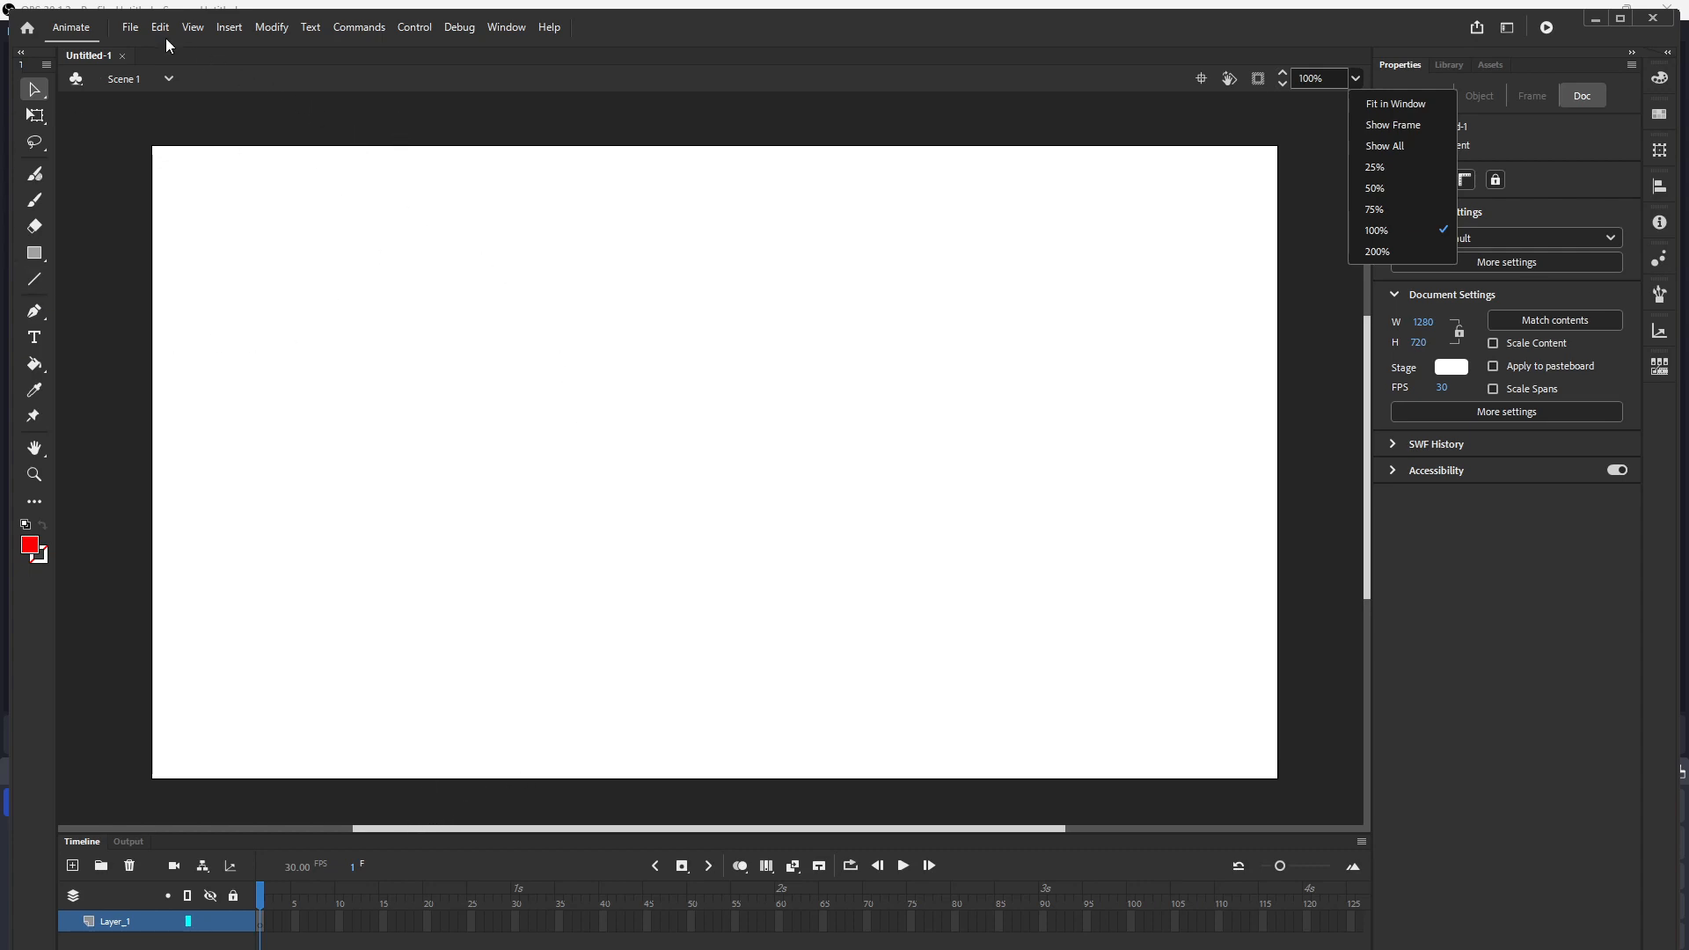
click(132, 31)
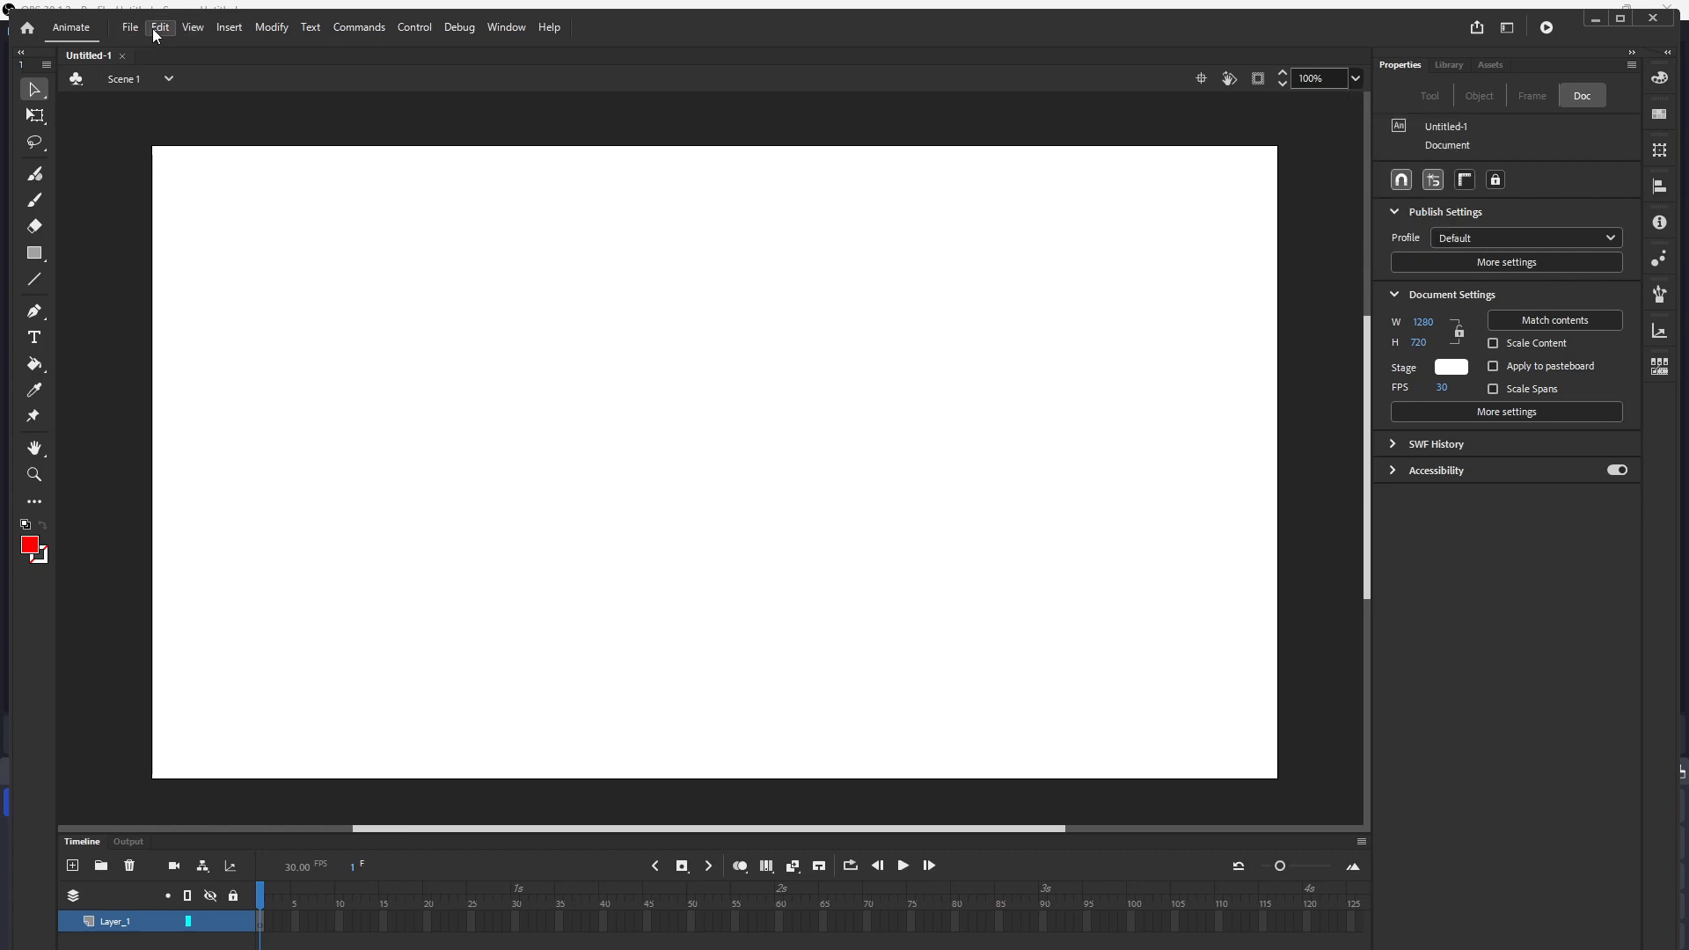
click(155, 34)
mouse_move(192, 35)
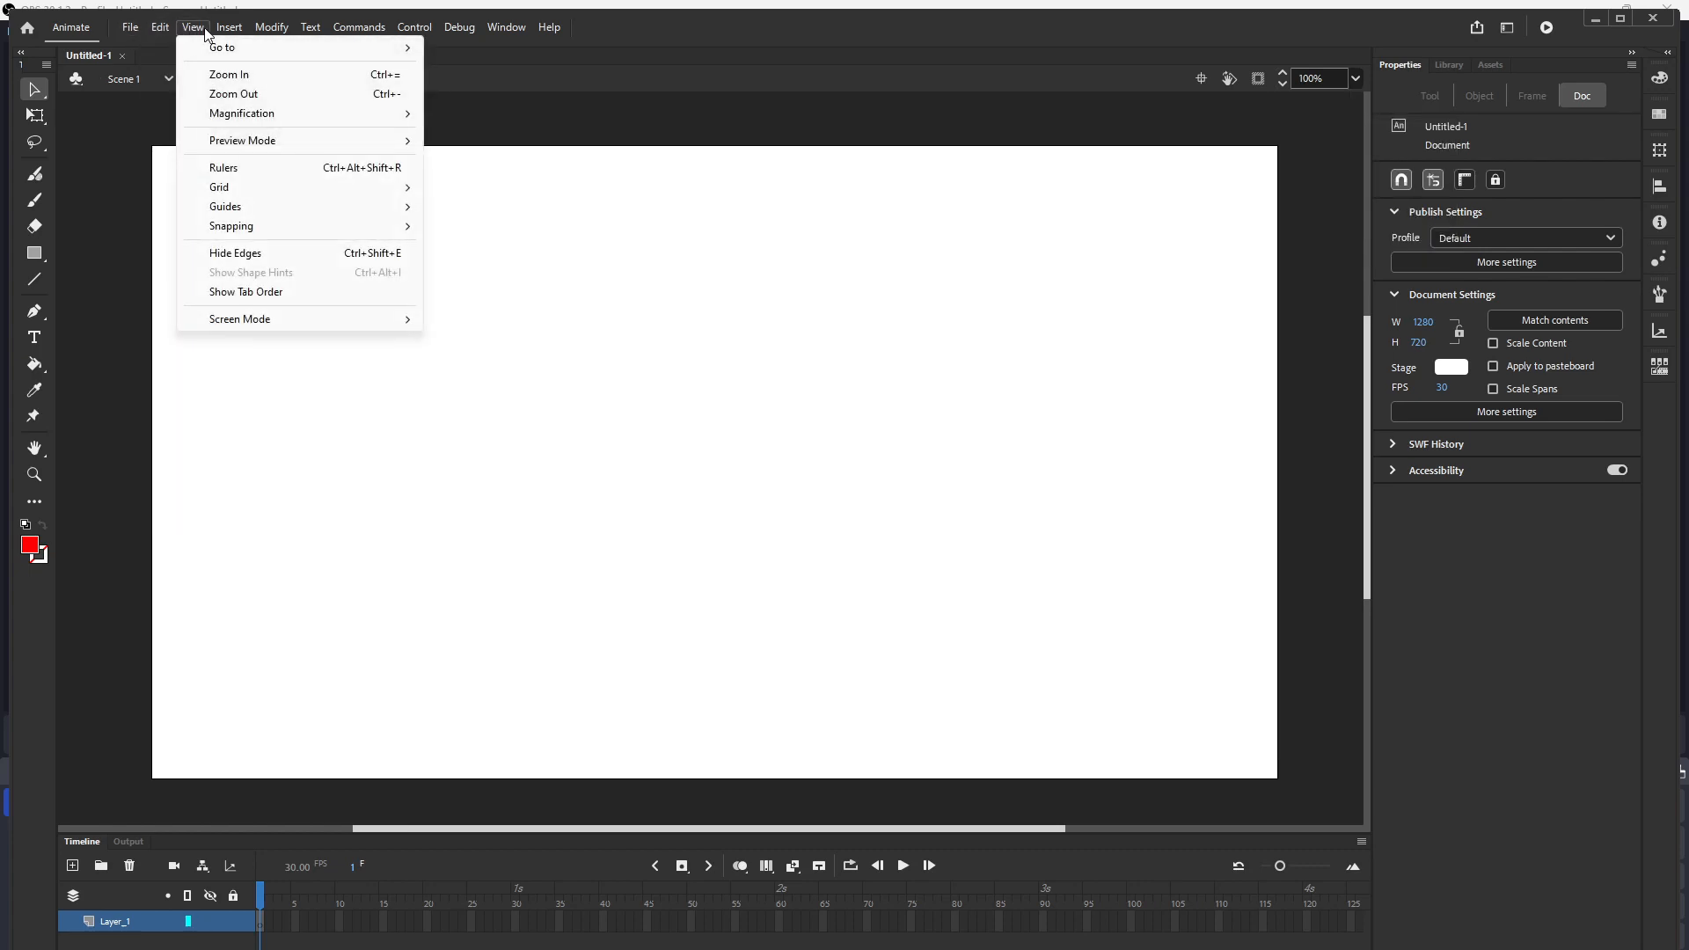
mouse_move(281, 33)
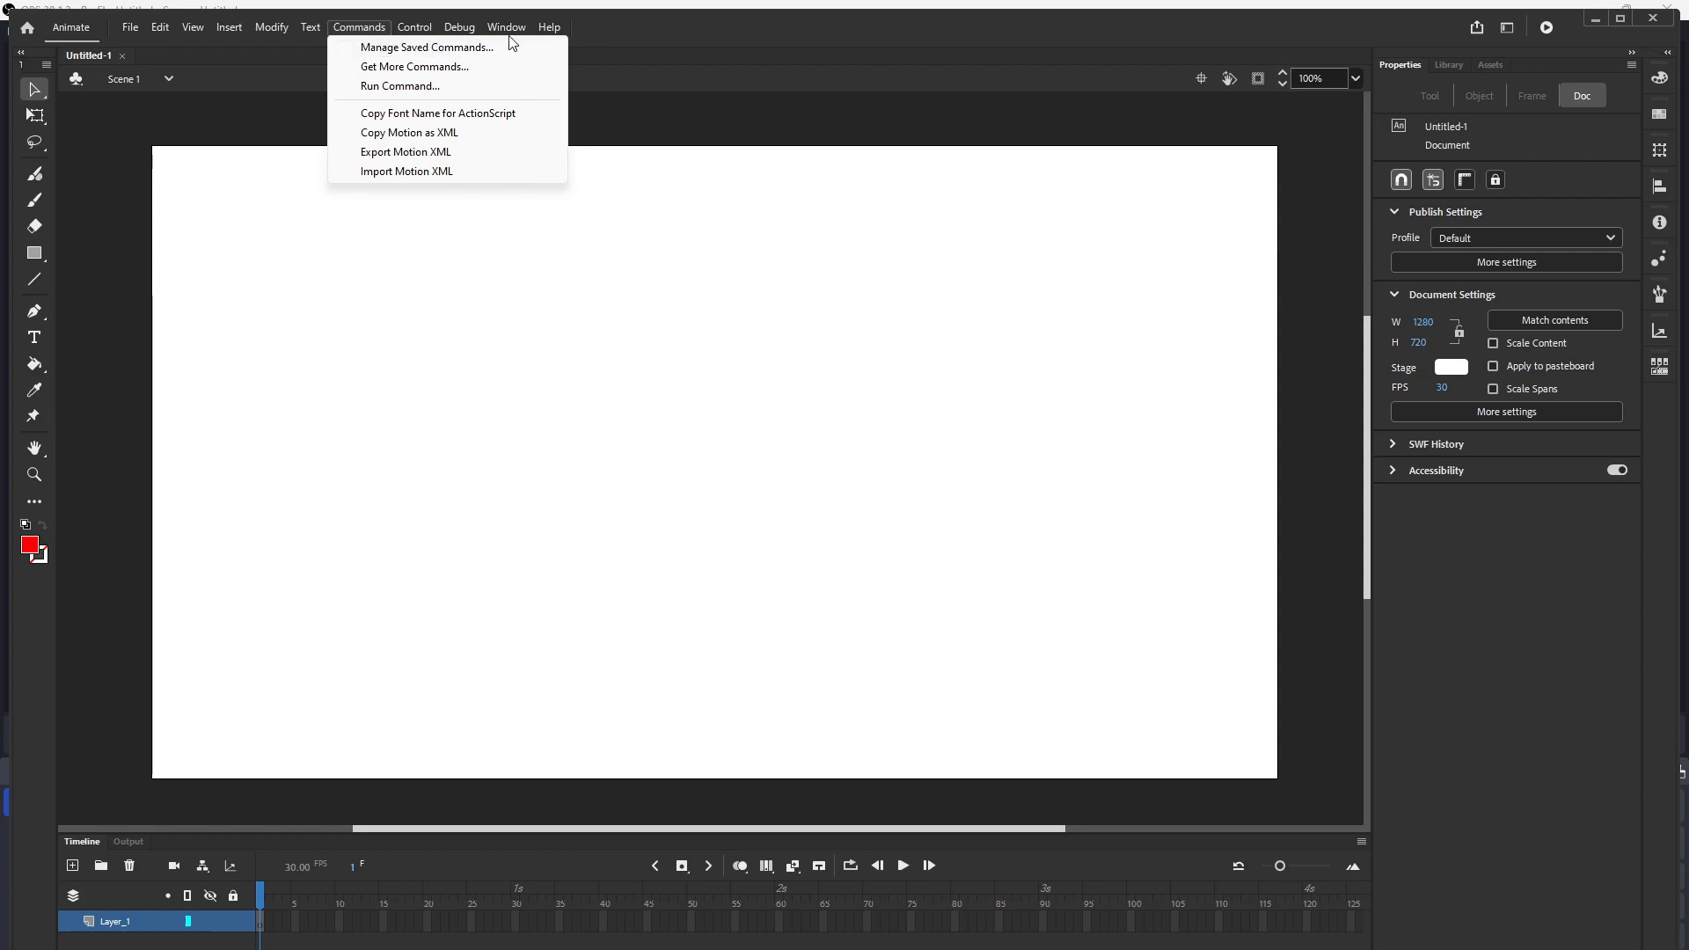
click(434, 30)
click(455, 31)
key(Escape)
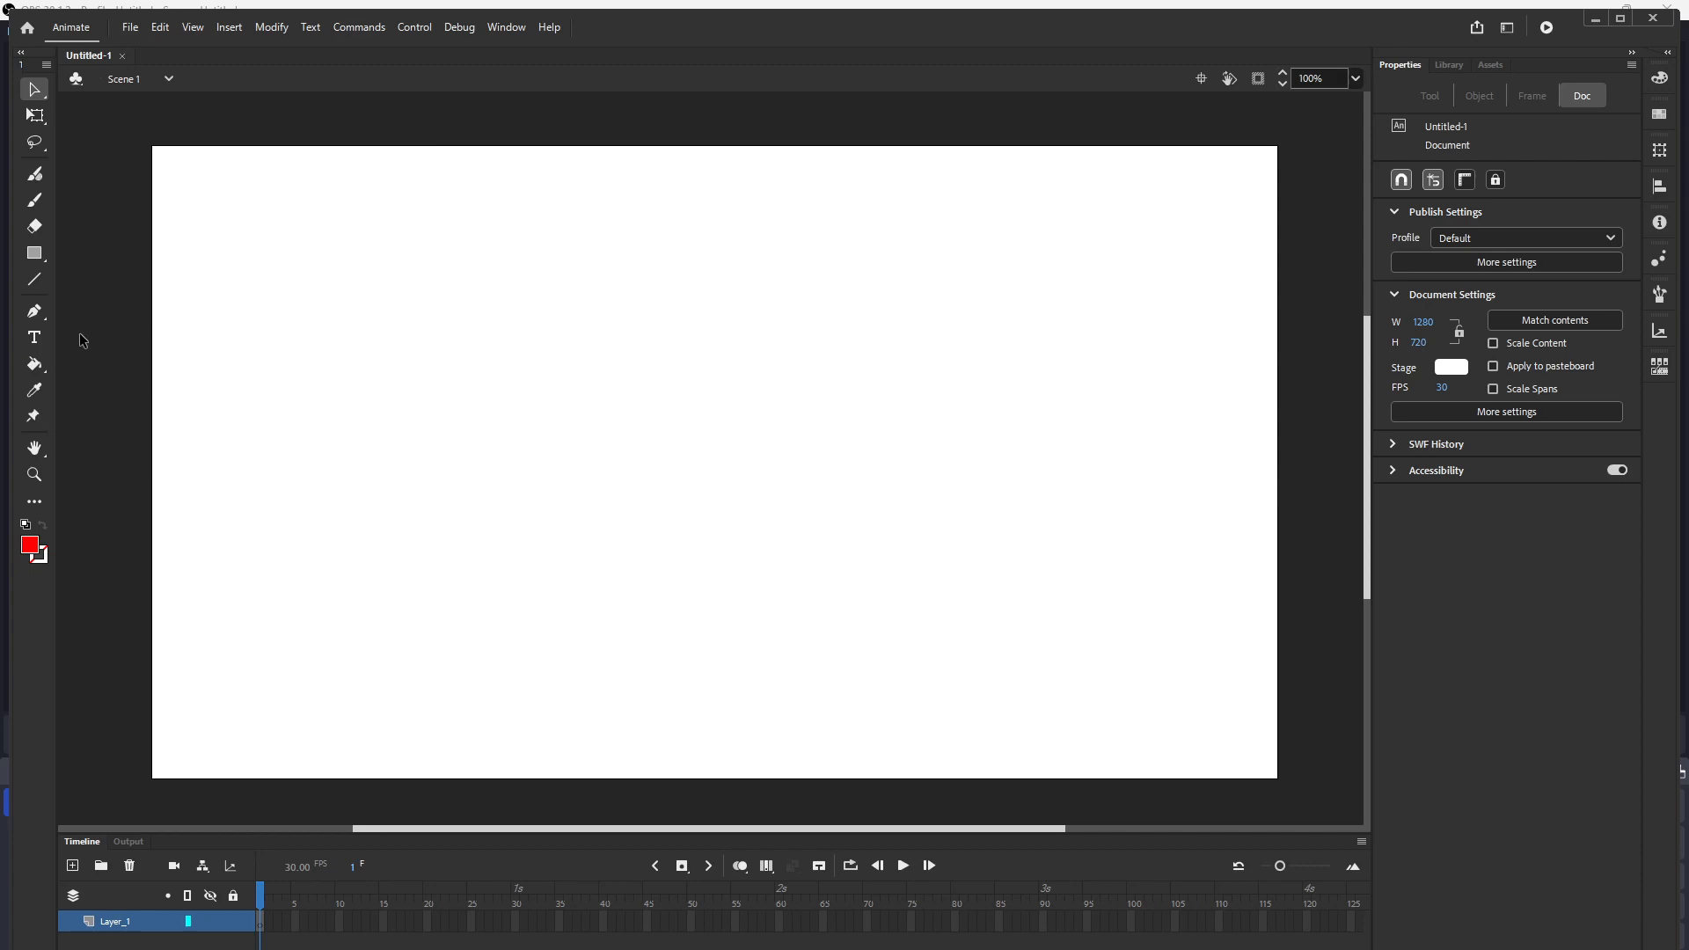
- Draw a red rectangle without a stroke, about 376 × 262 pixels, near the stage's upper-left corner and nudge it slightly left
click(34, 251)
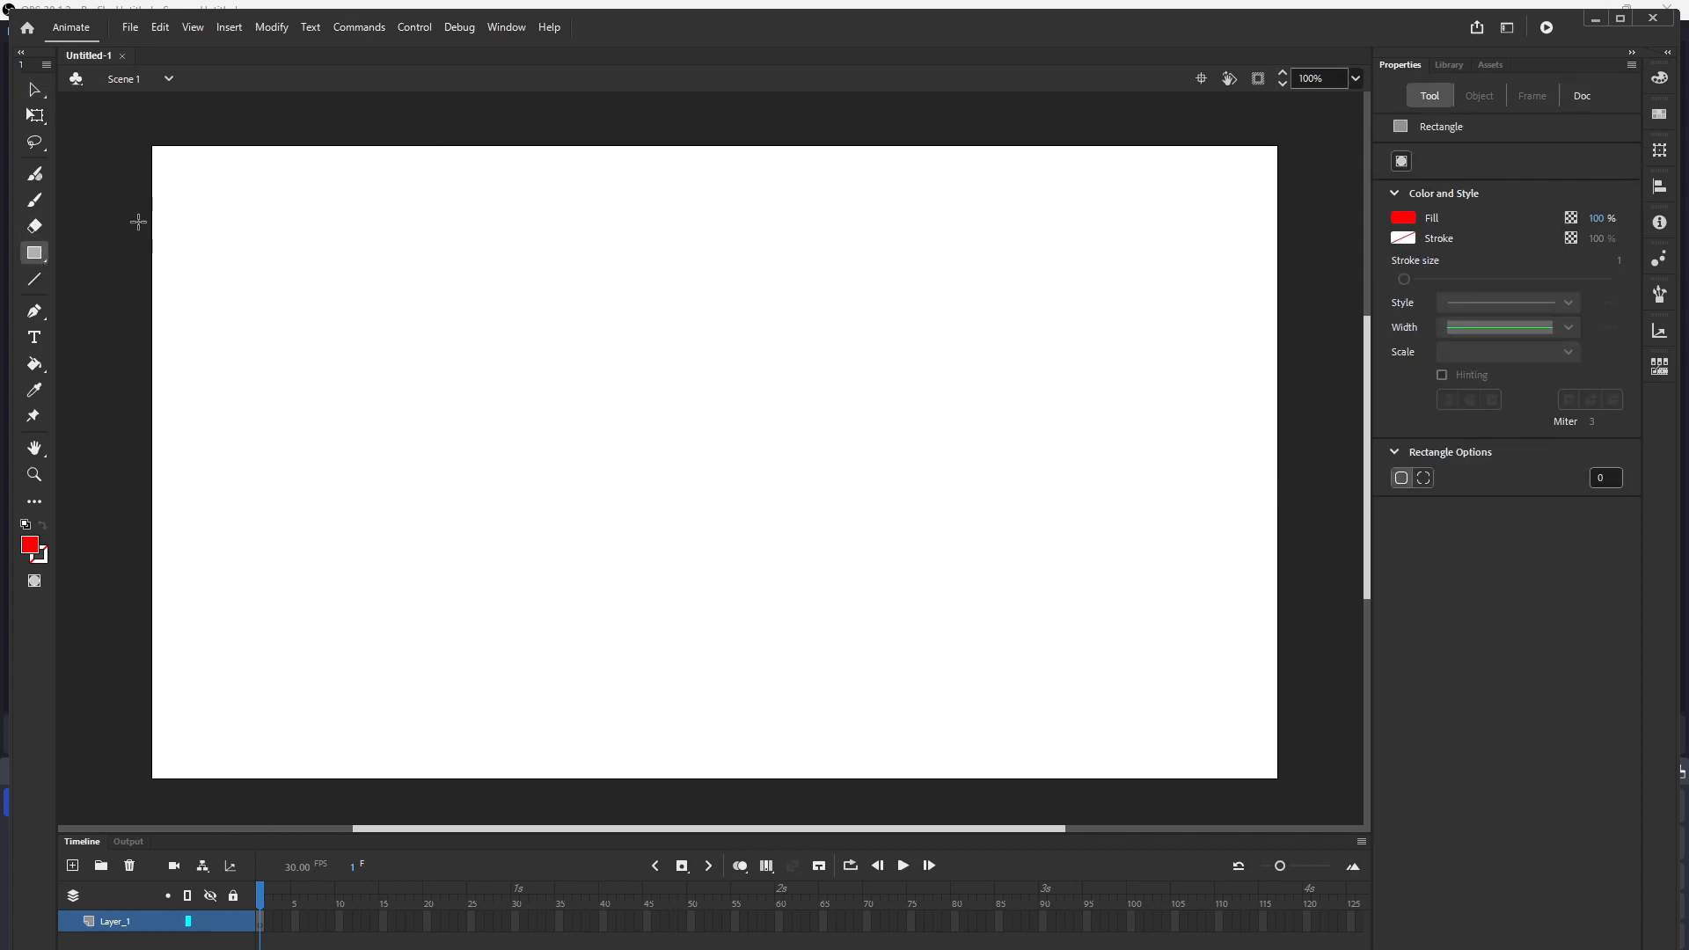
drag(181, 174, 512, 403)
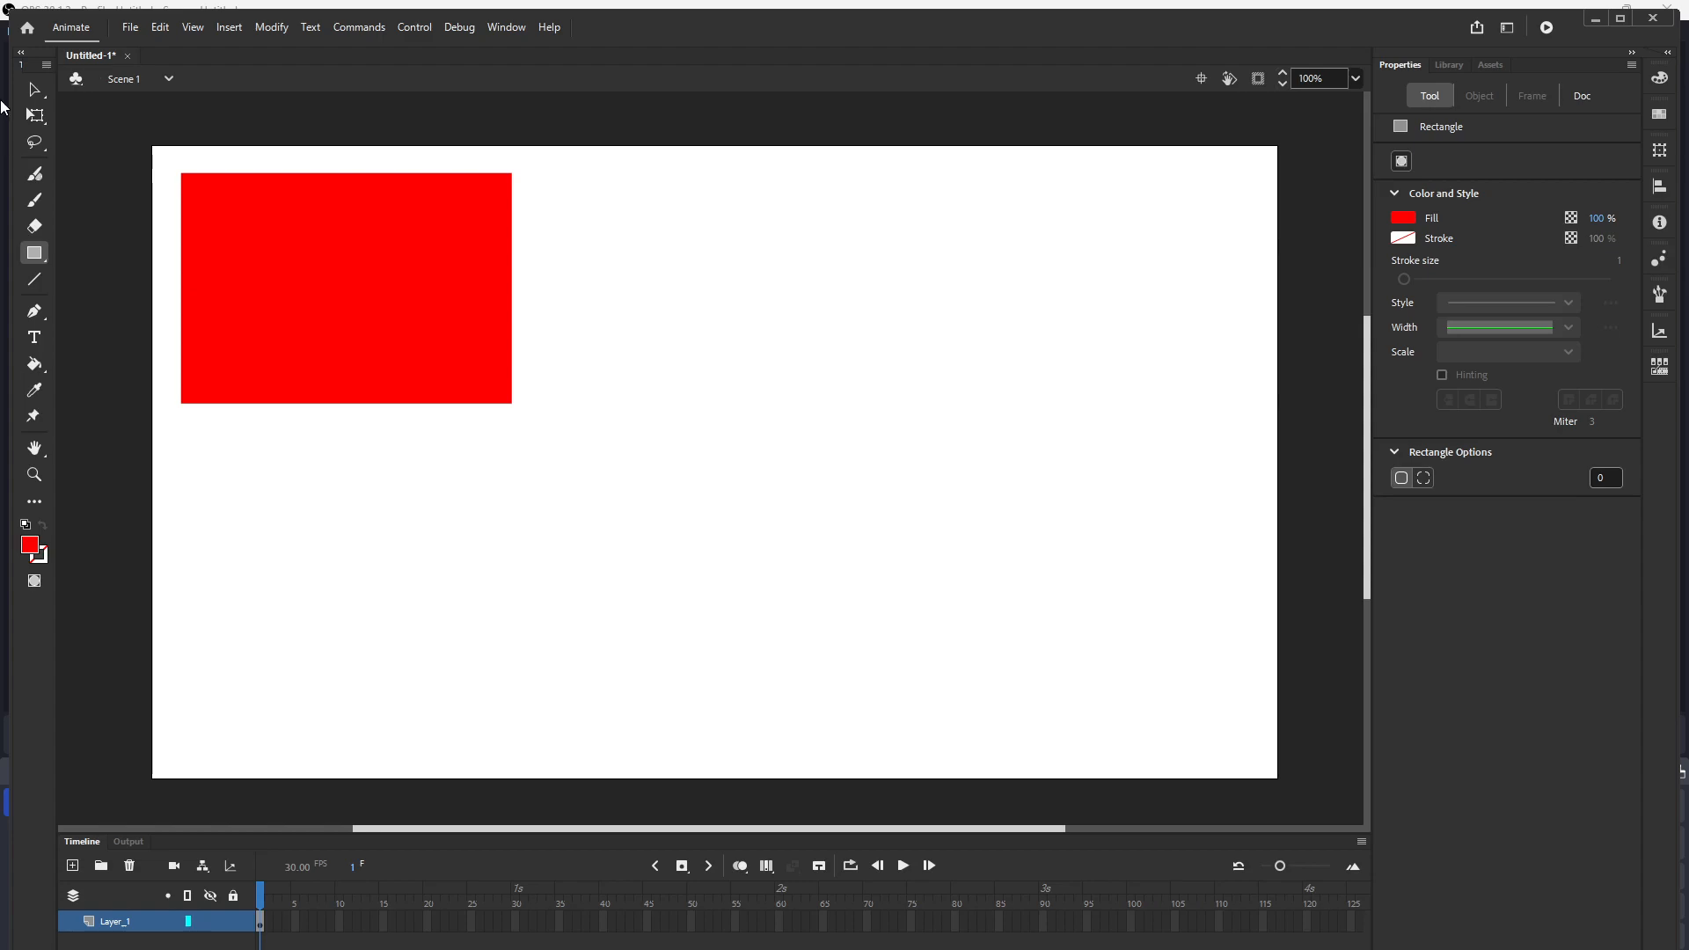
click(35, 90)
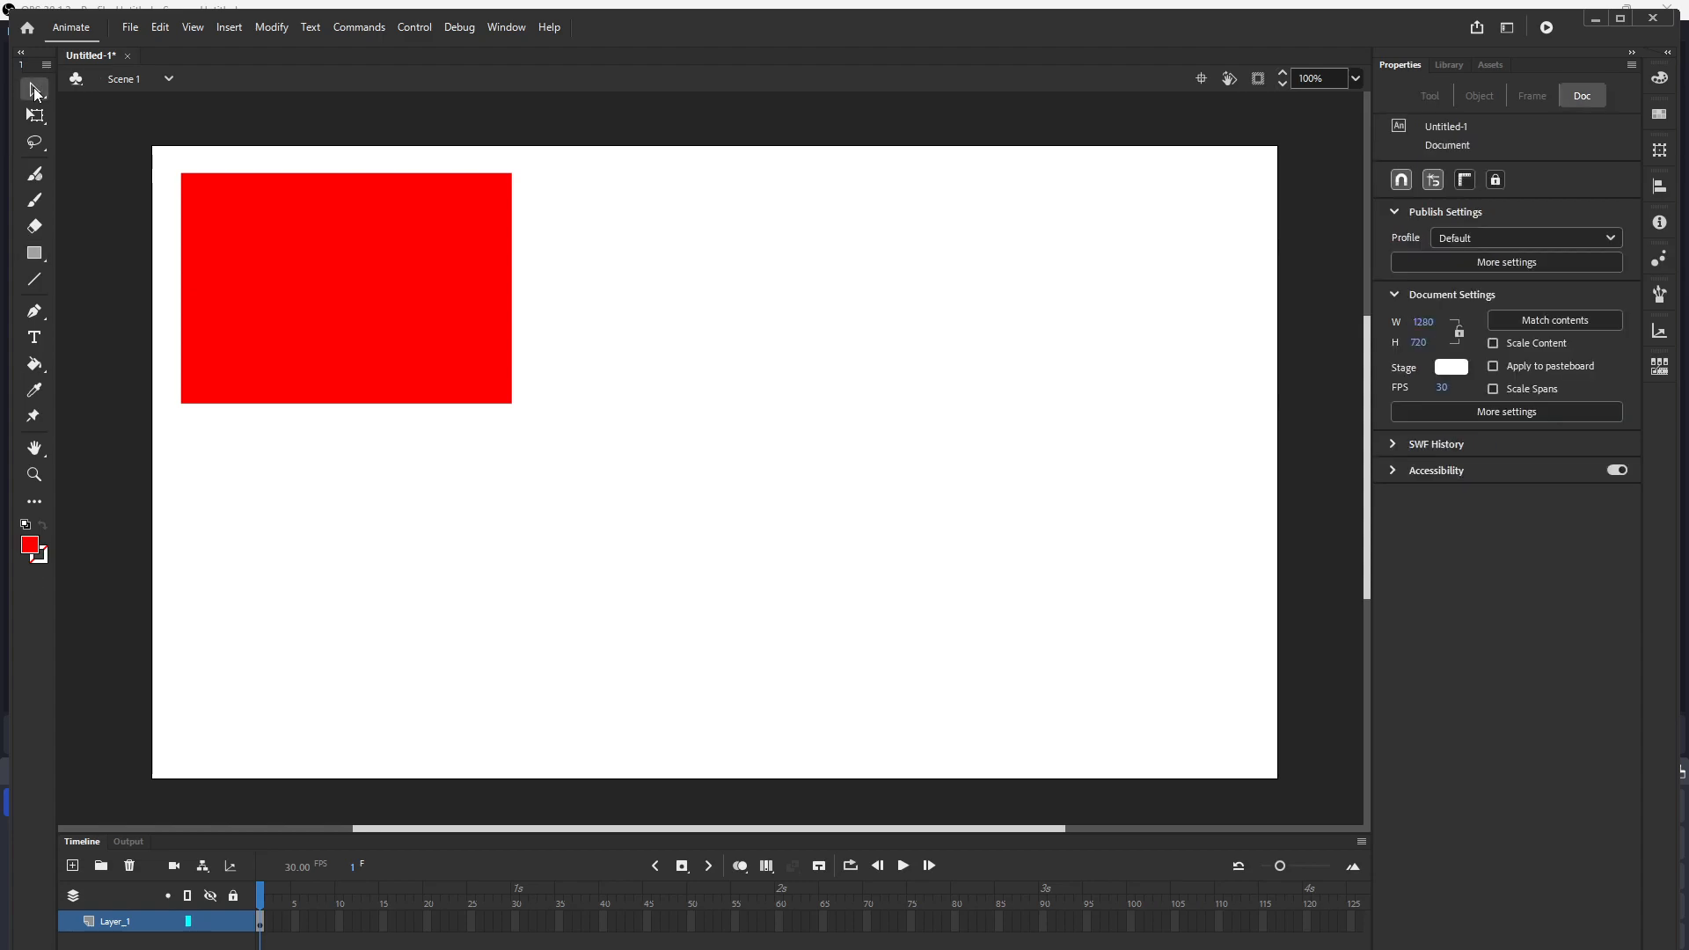
click(339, 240)
mouse_move(335, 236)
mouse_down()
mouse_move(1011, 246)
mouse_move(333, 238)
mouse_up()
click(598, 291)
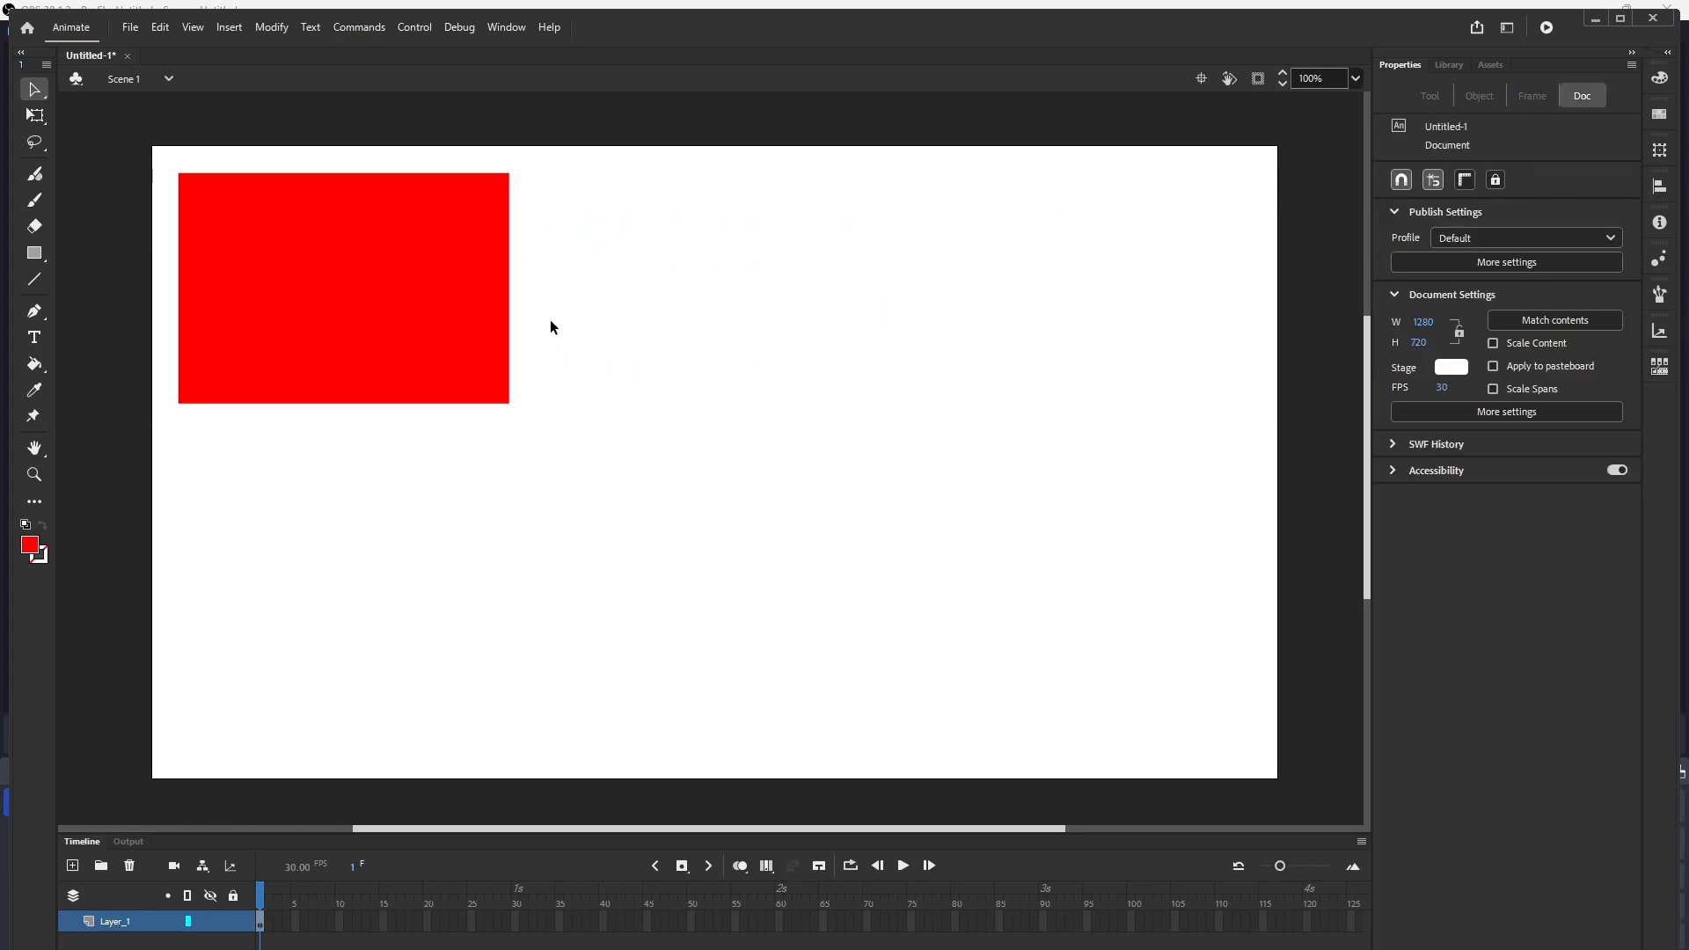
- Try bending the rectangle's bottom edge slightly outward and undo the bend
mouse_move(443, 405)
mouse_down()
mouse_move(445, 546)
mouse_move(445, 415)
mouse_up()
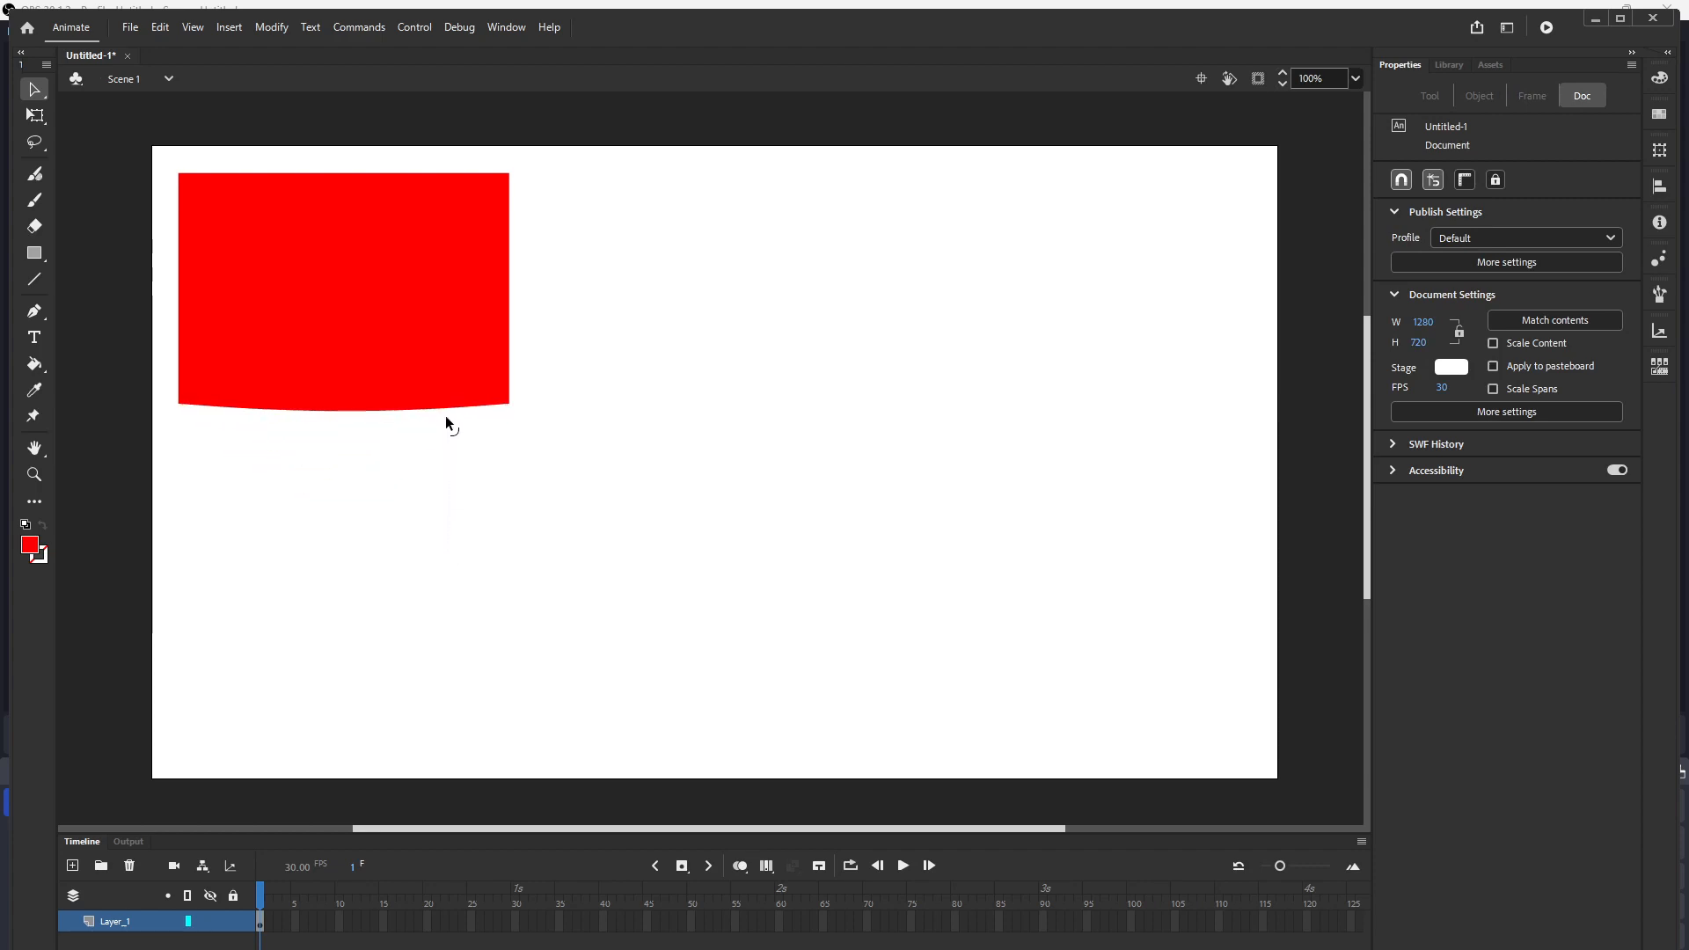
key(ctrl+z)
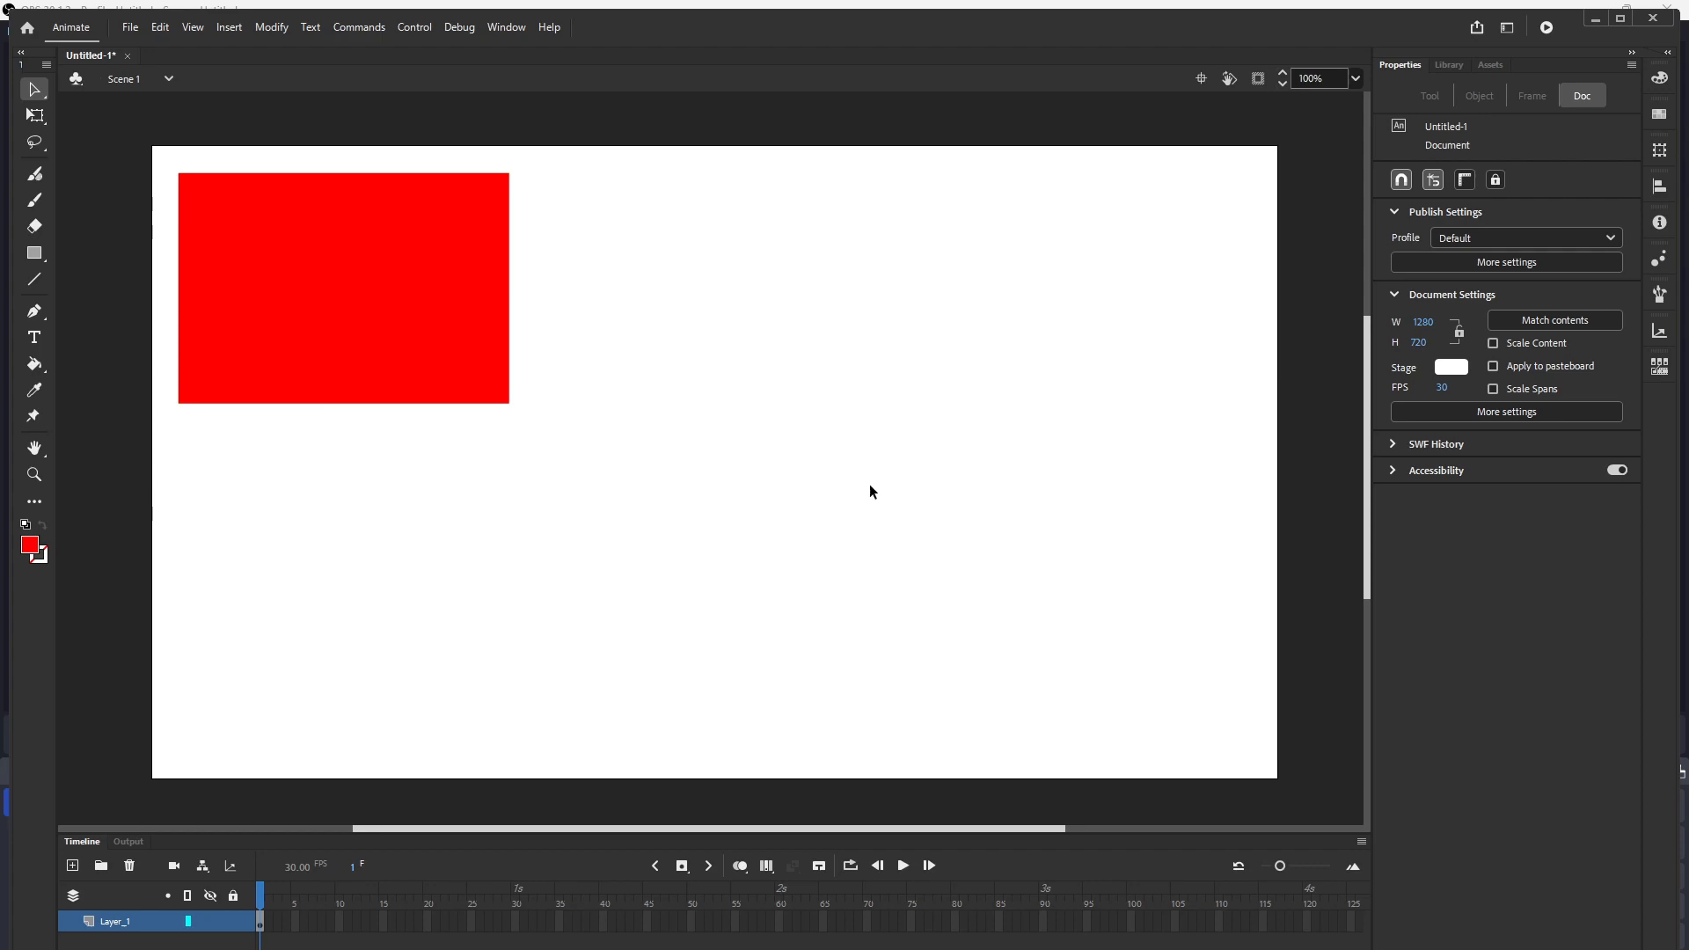
- Insert a keyframe at frame 151 and move the rectangle there to the stage's upper-right corner, about X 893, Y 22
drag(1370, 448, 1332, 479)
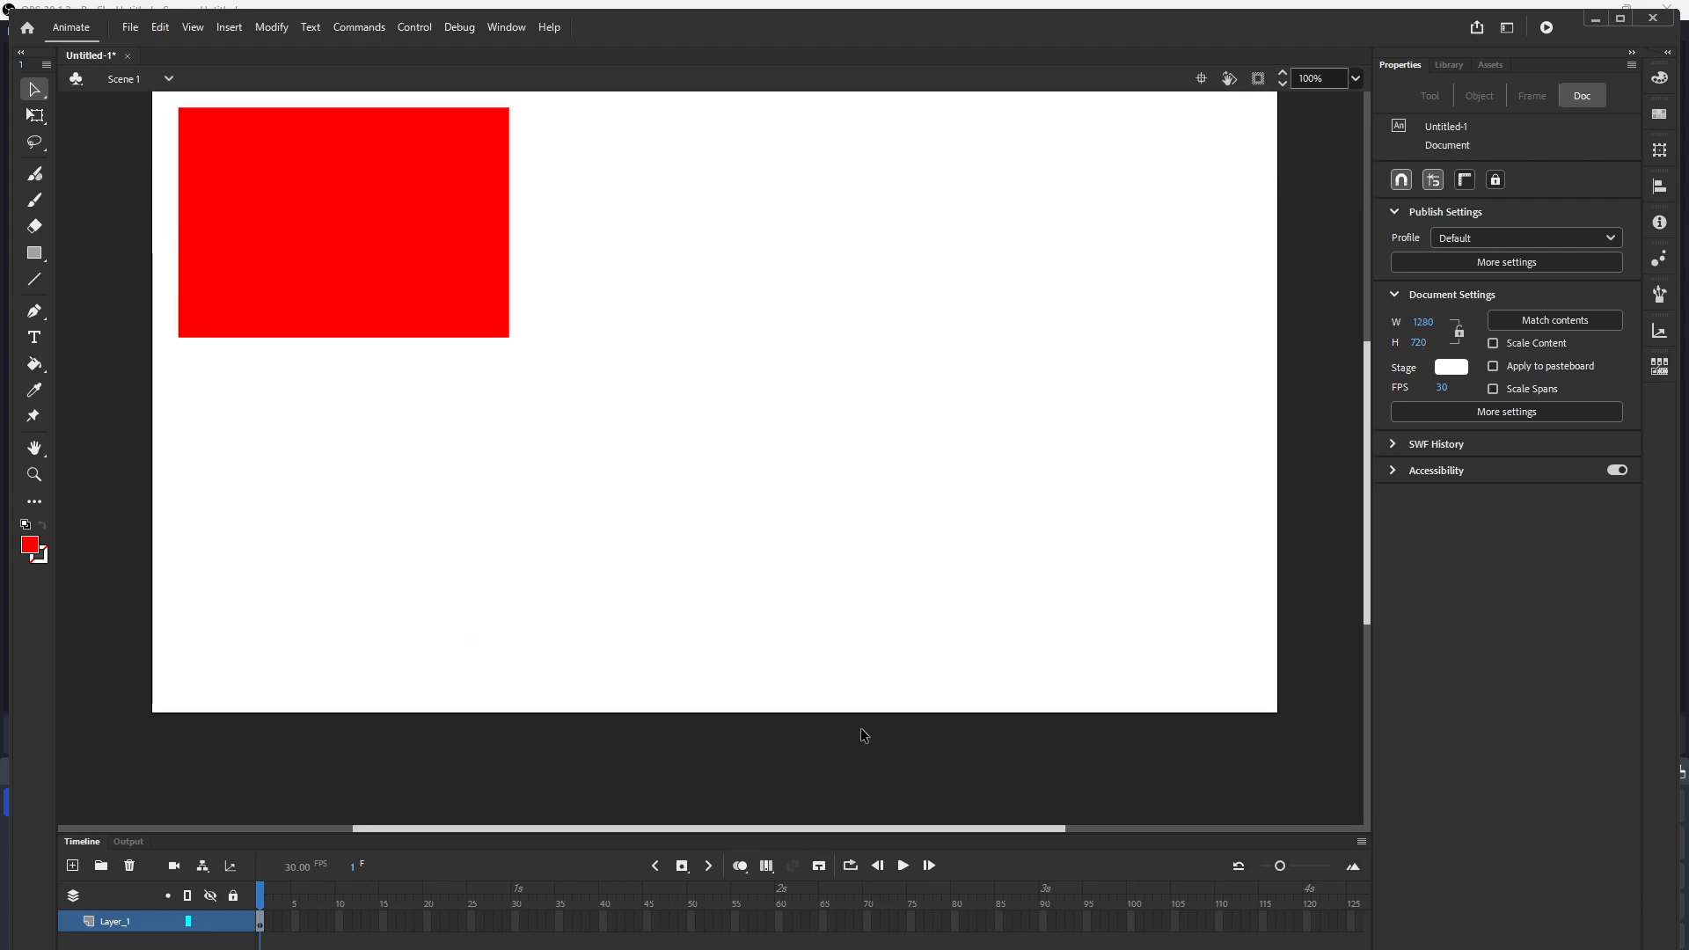
mouse_move(809, 826)
mouse_down()
mouse_move(911, 831)
mouse_move(811, 829)
mouse_up()
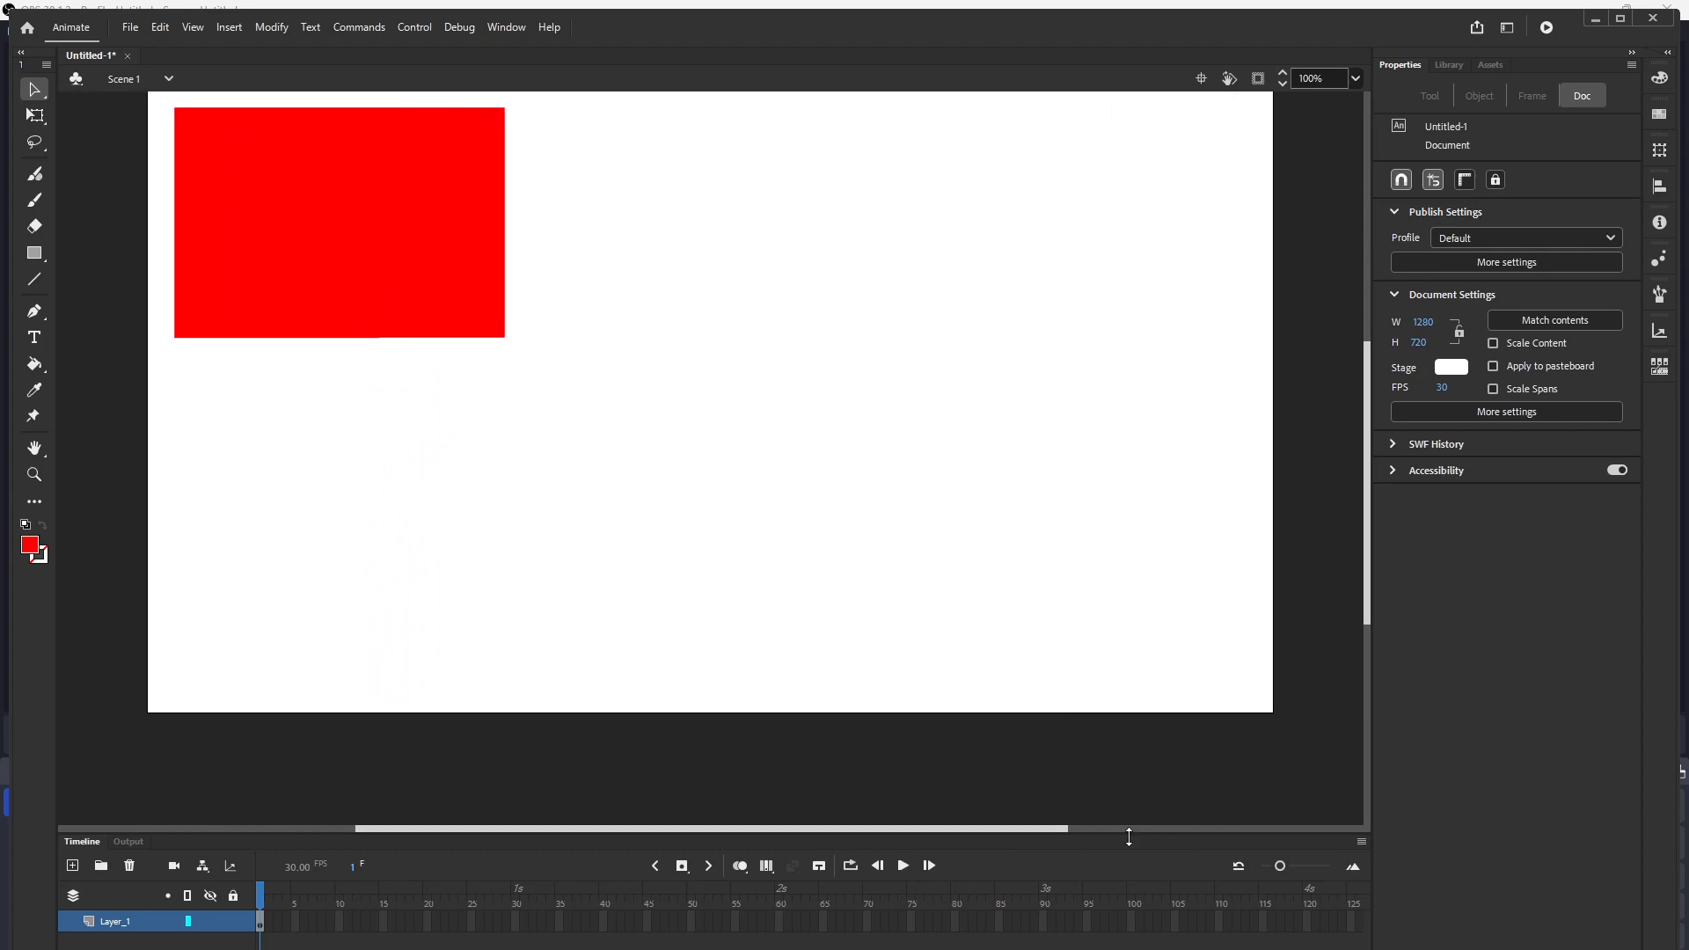
click(1354, 868)
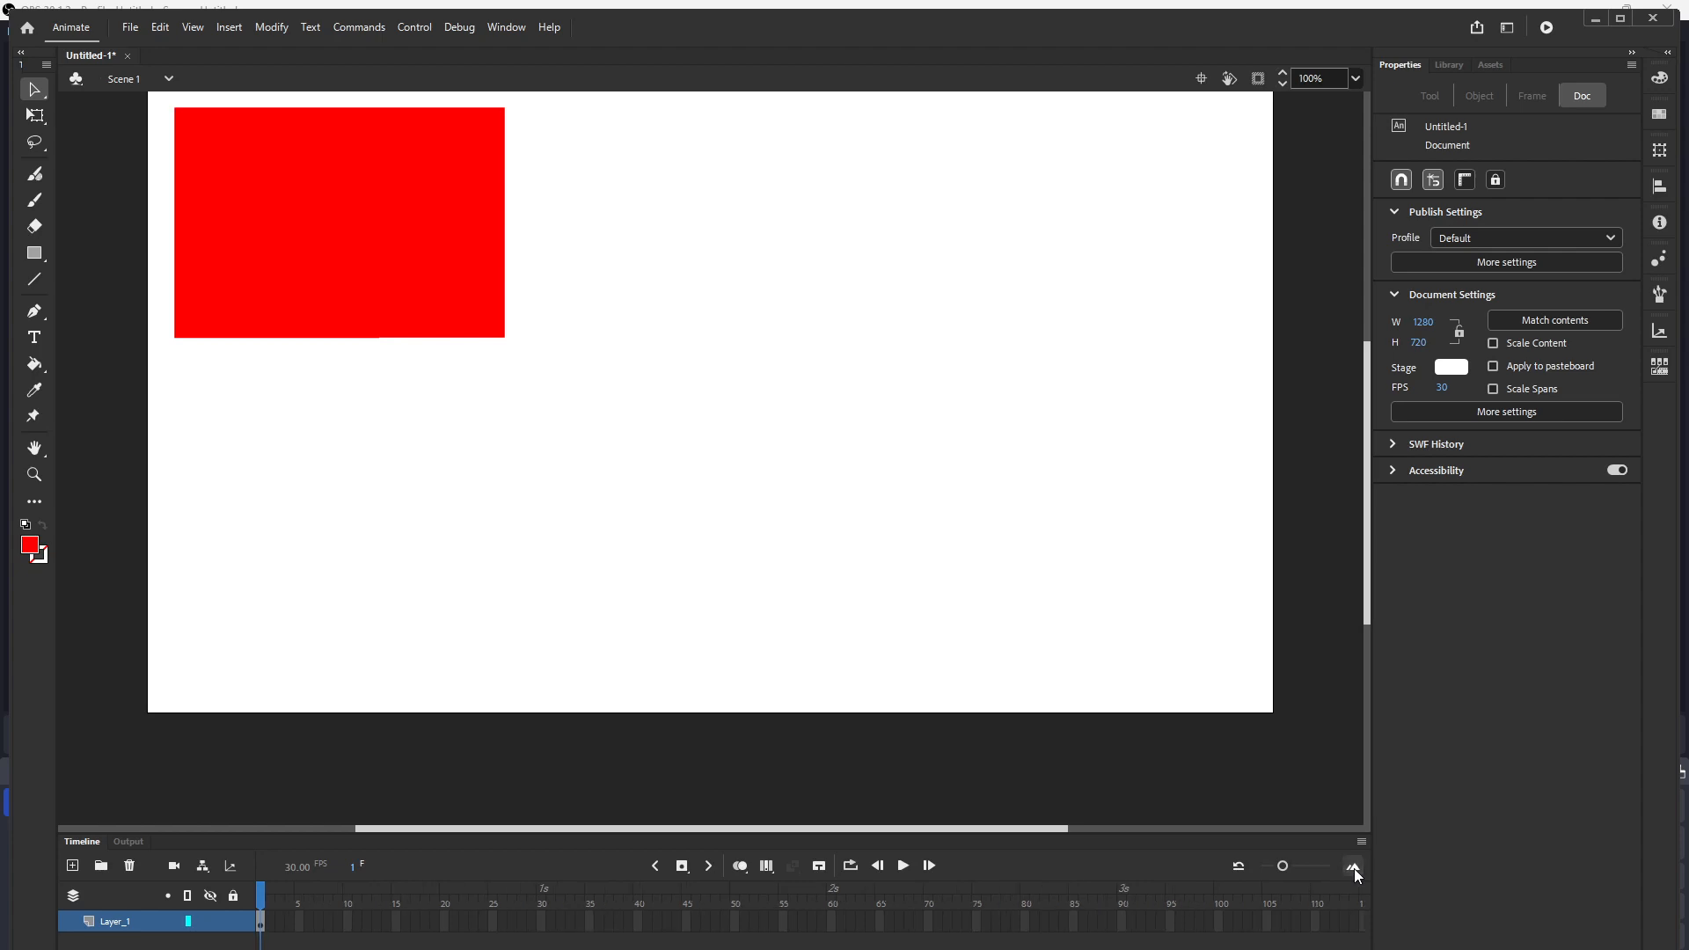
click(1354, 868)
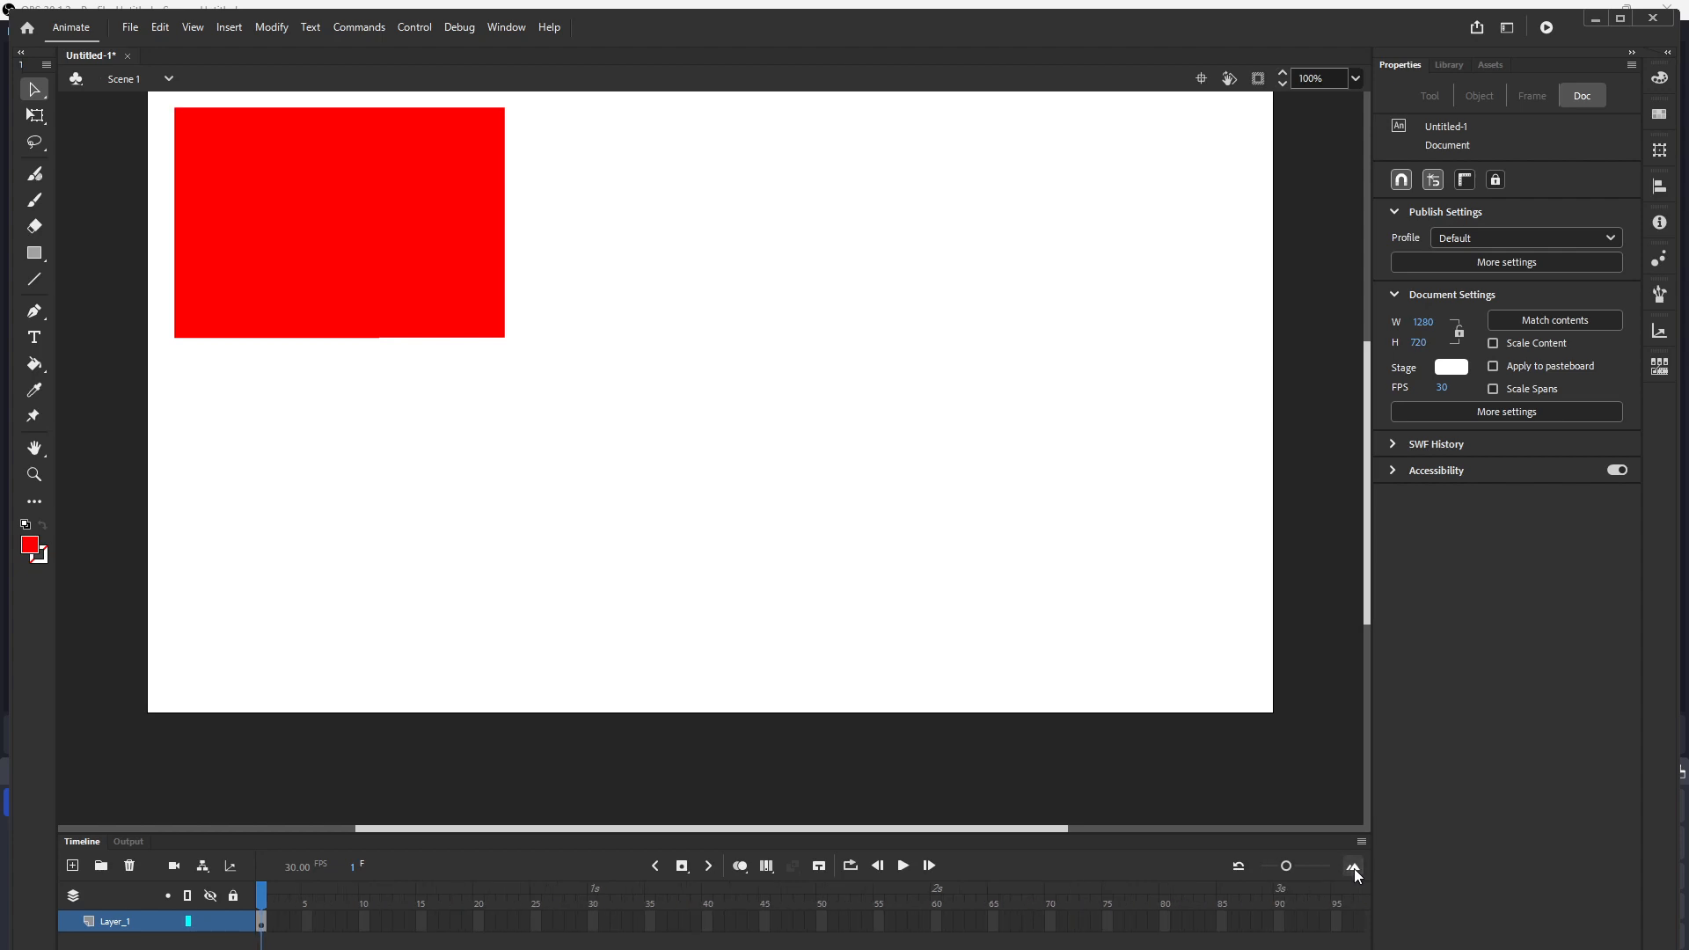
click(1354, 868)
click(1243, 868)
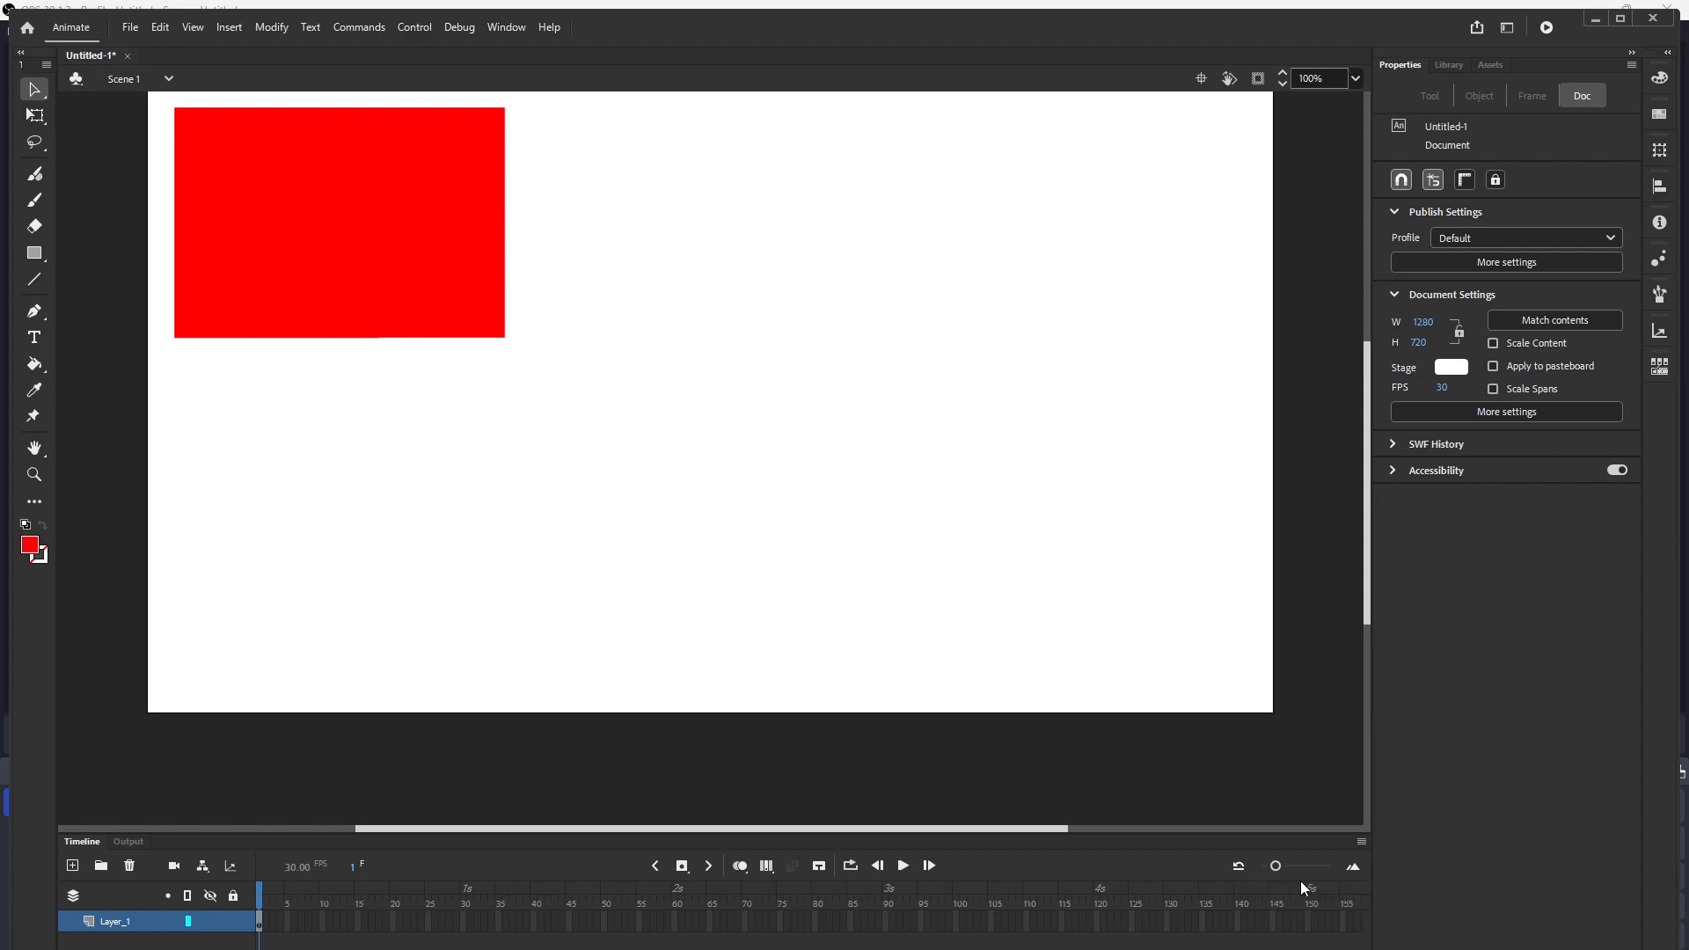
mouse_move(1274, 866)
mouse_down()
mouse_move(1307, 865)
mouse_move(1263, 868)
mouse_up()
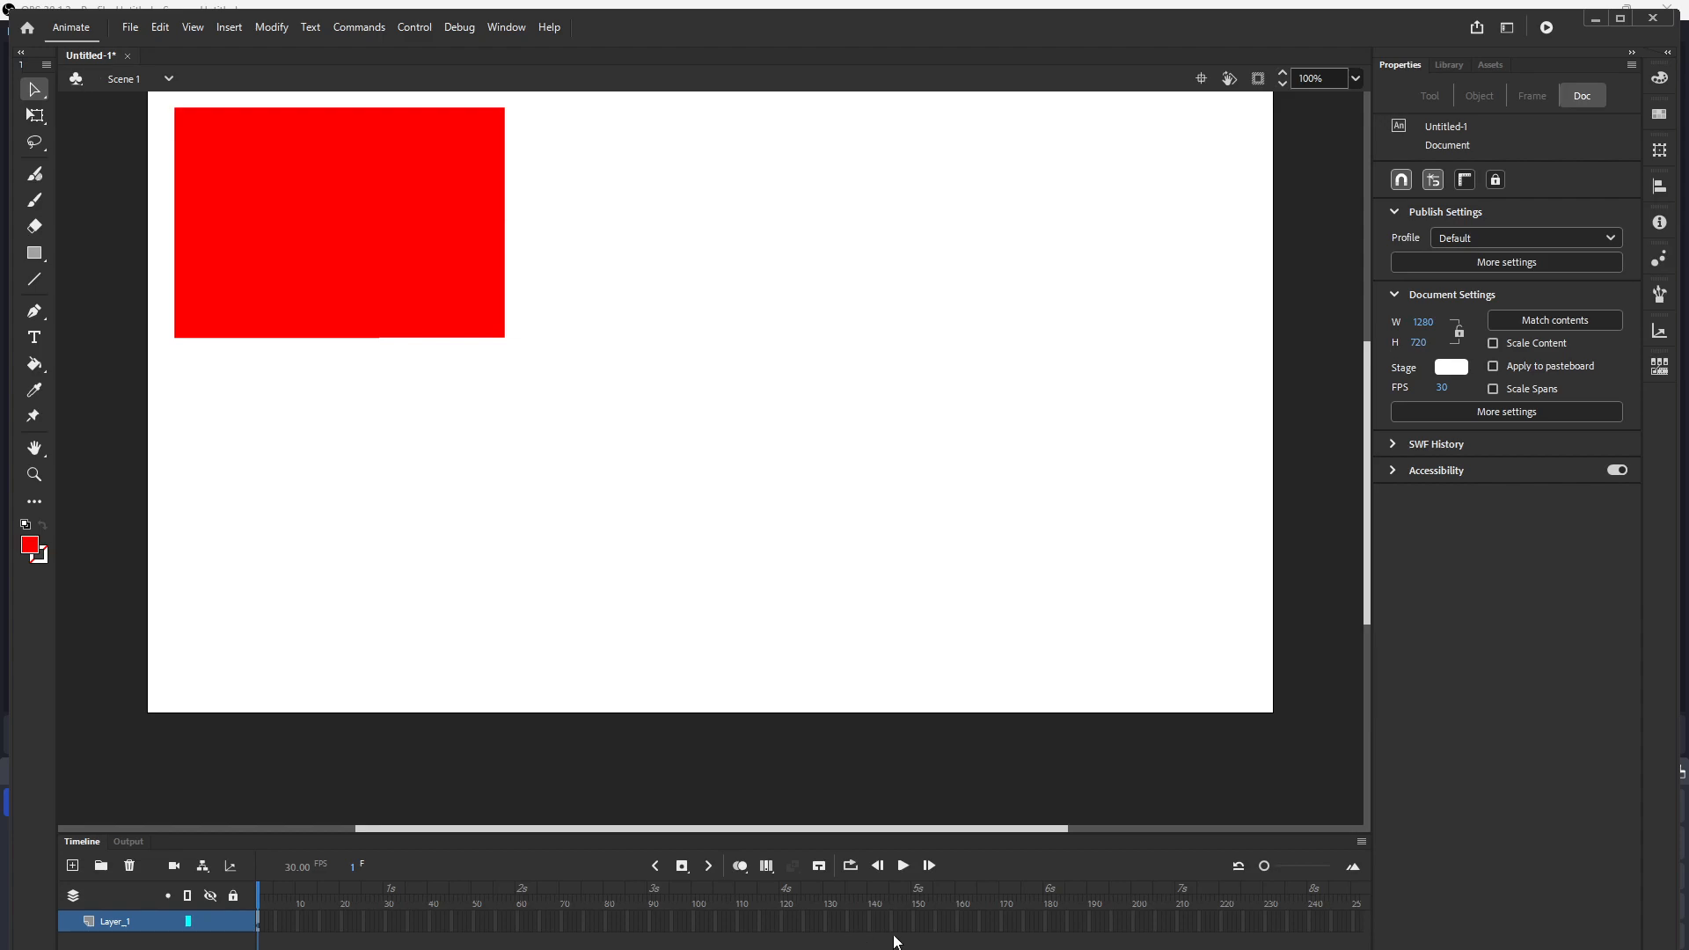
click(919, 920)
click(681, 866)
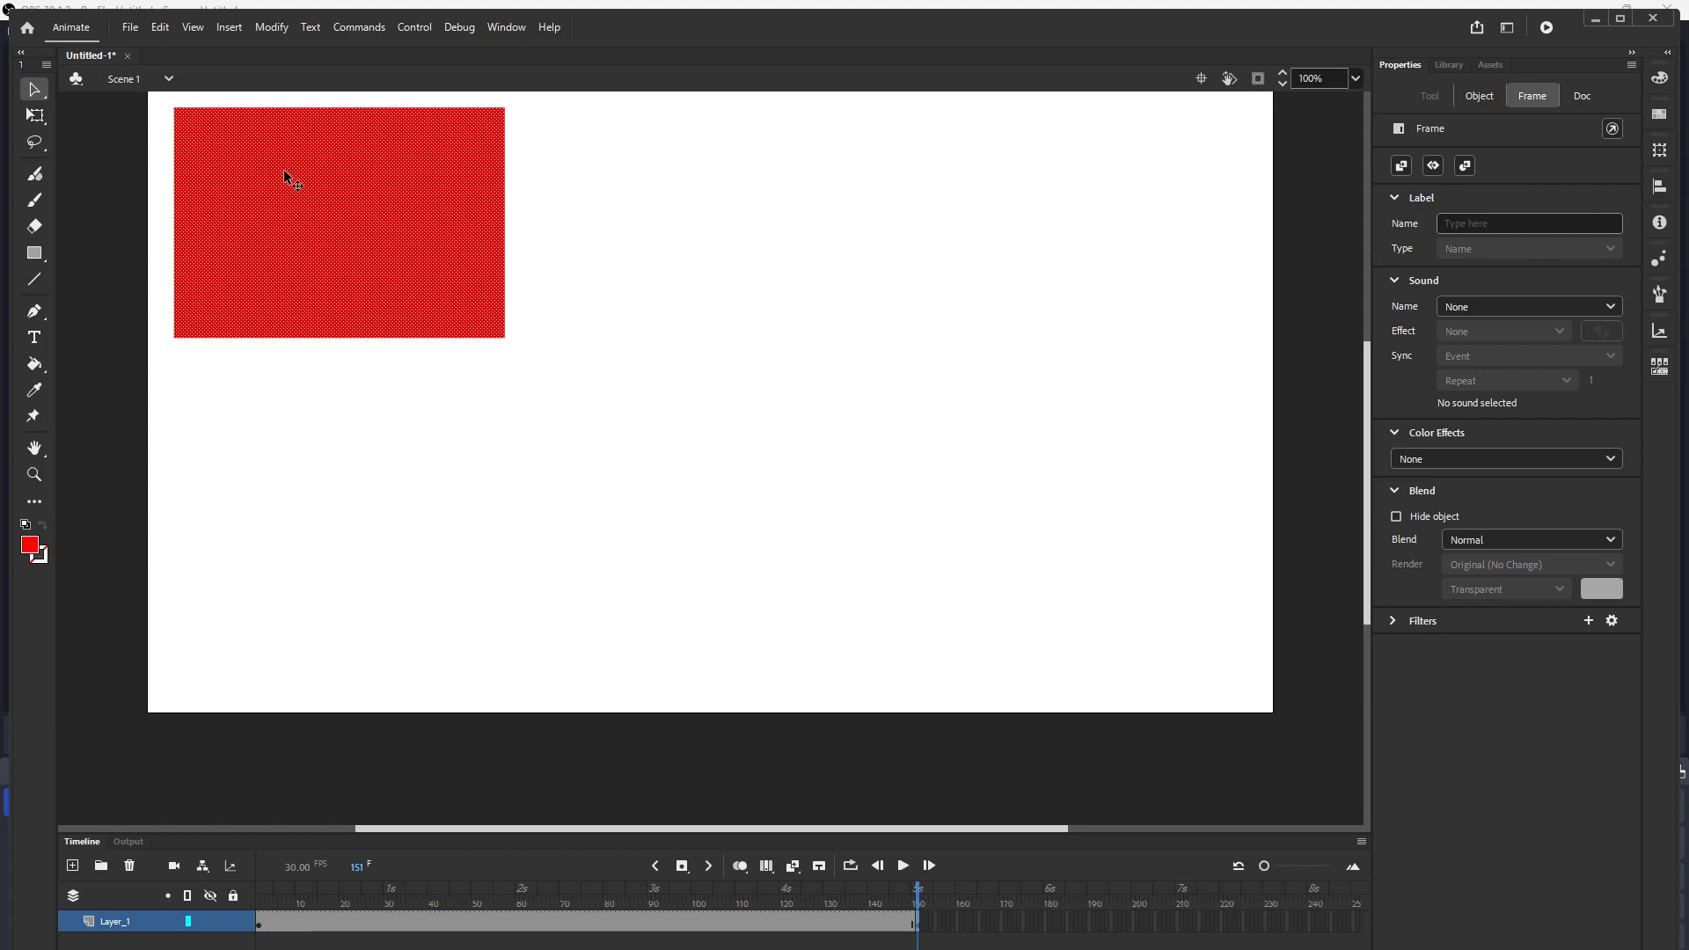
click(332, 179)
drag(300, 172, 1054, 166)
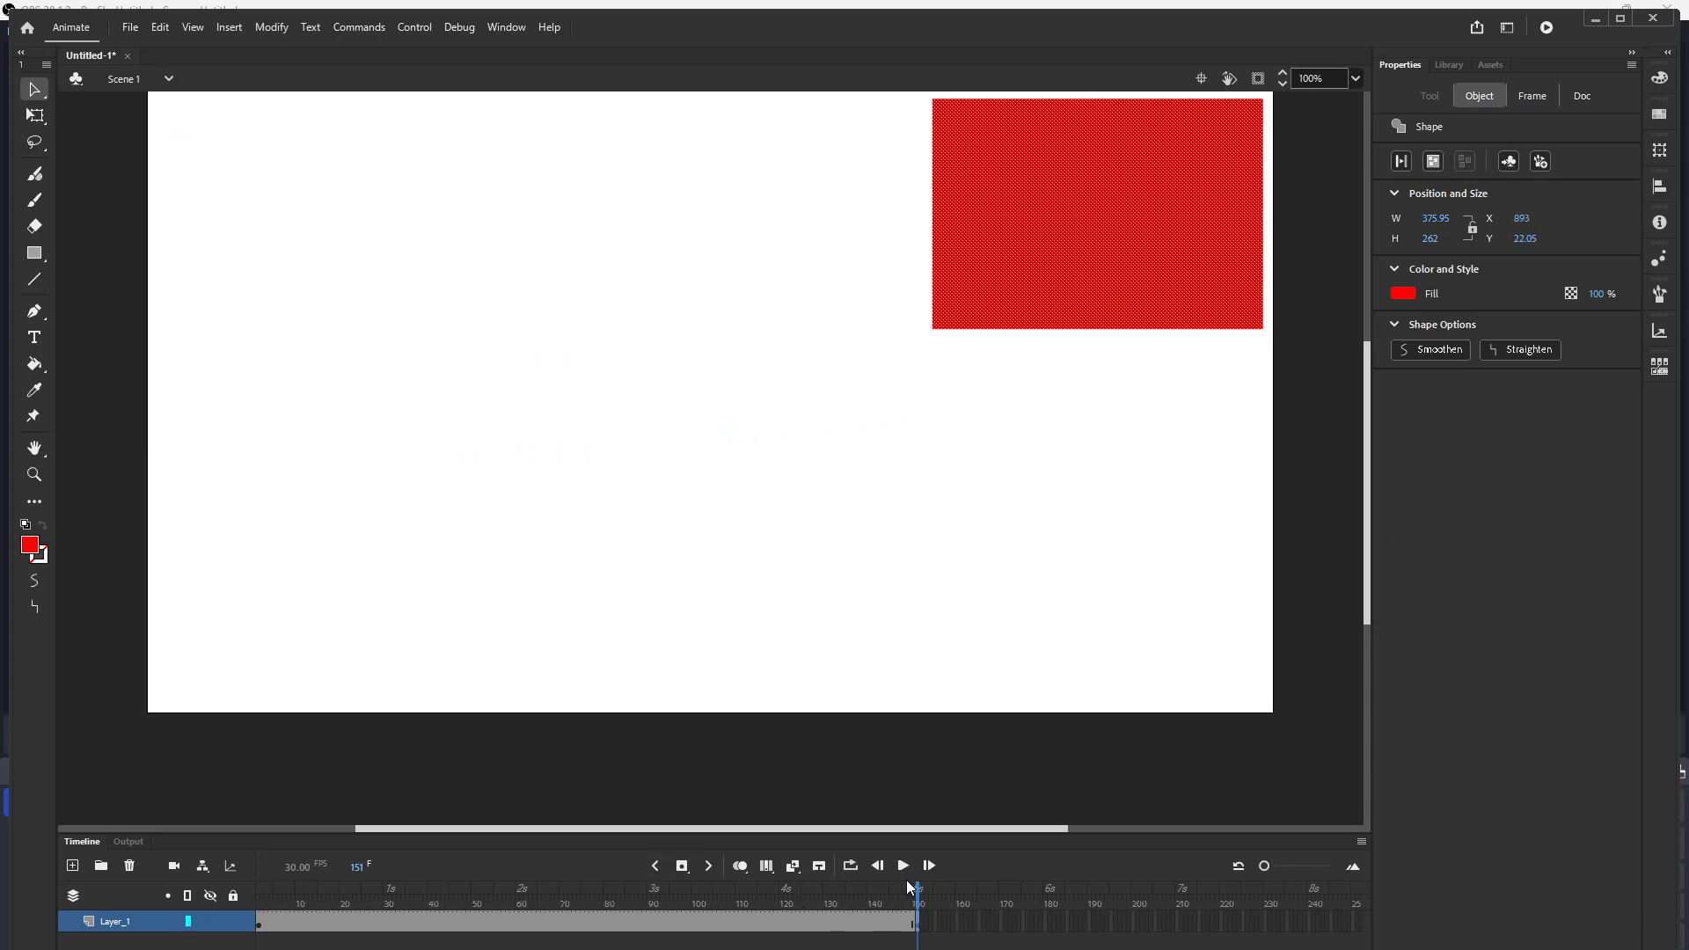
- Create a shape tween between the first frame and the keyframe at frame 151, and play it from the start
click(656, 867)
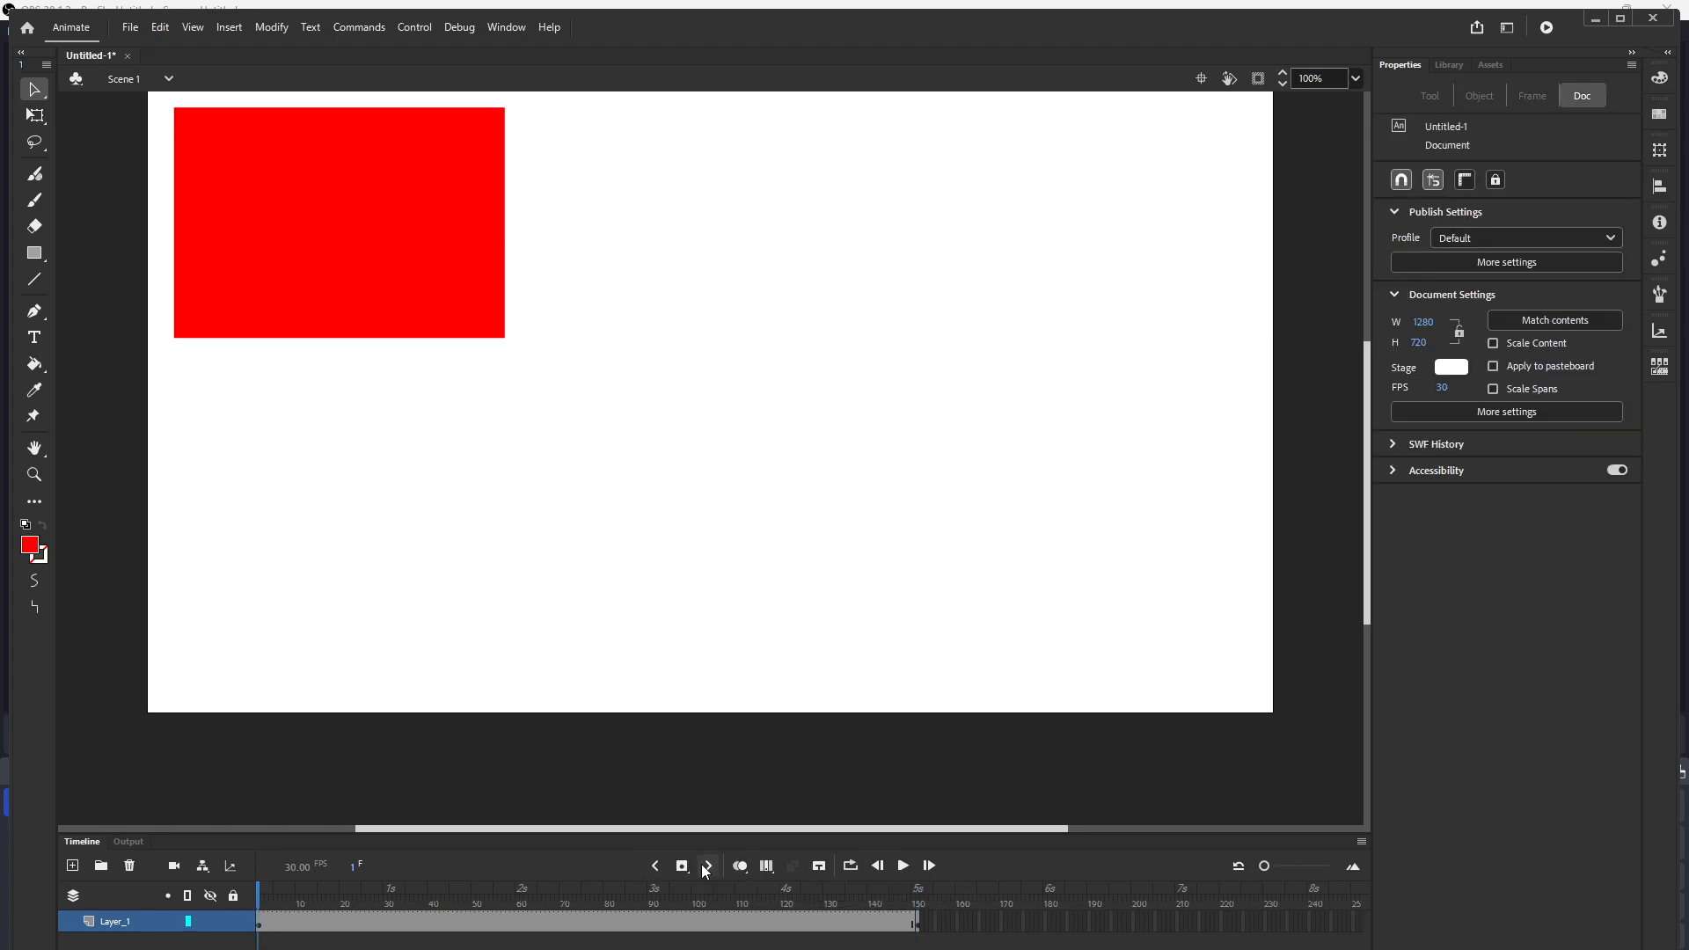
click(708, 866)
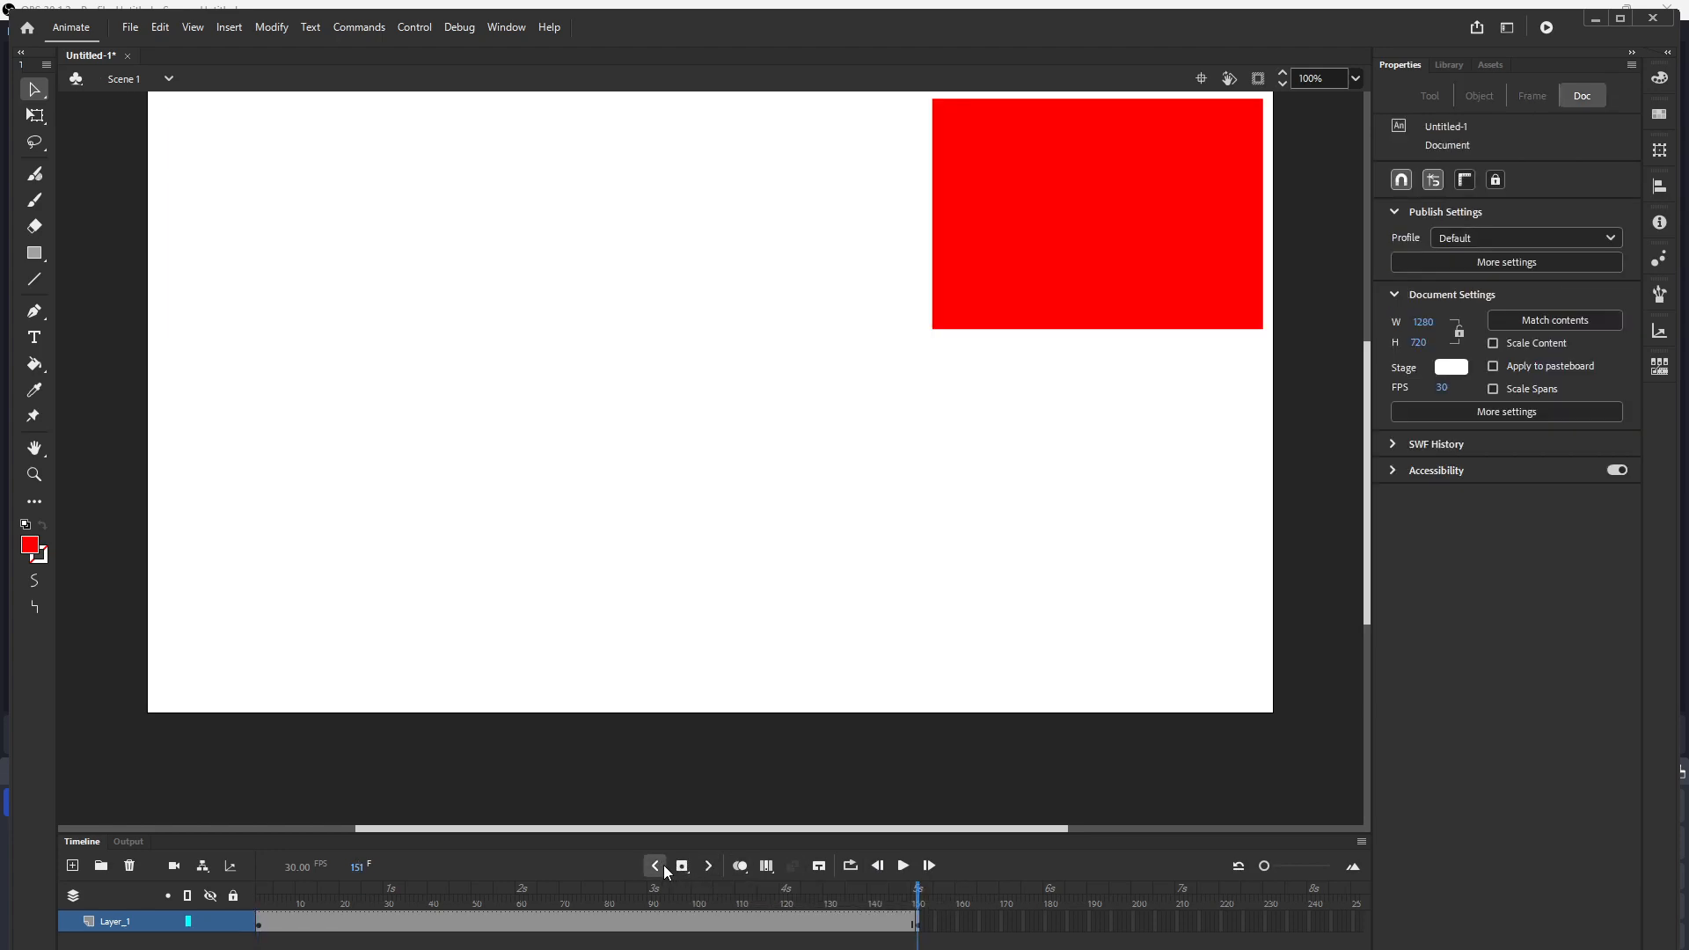
click(663, 864)
click(709, 867)
click(655, 866)
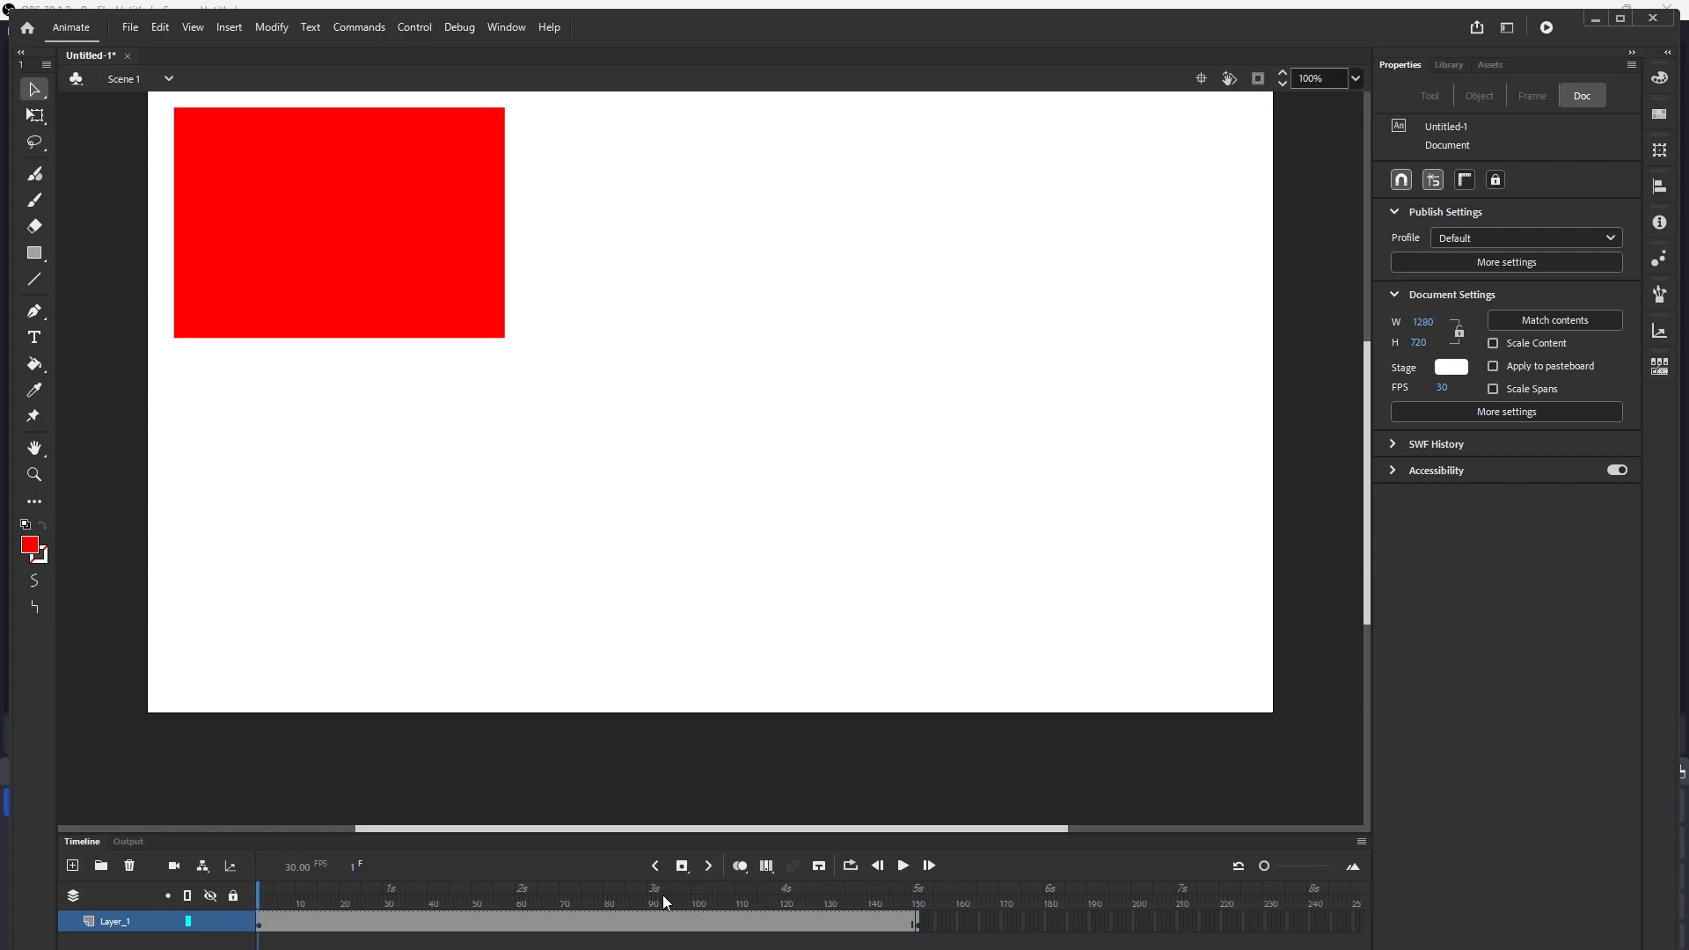
right_click(646, 921)
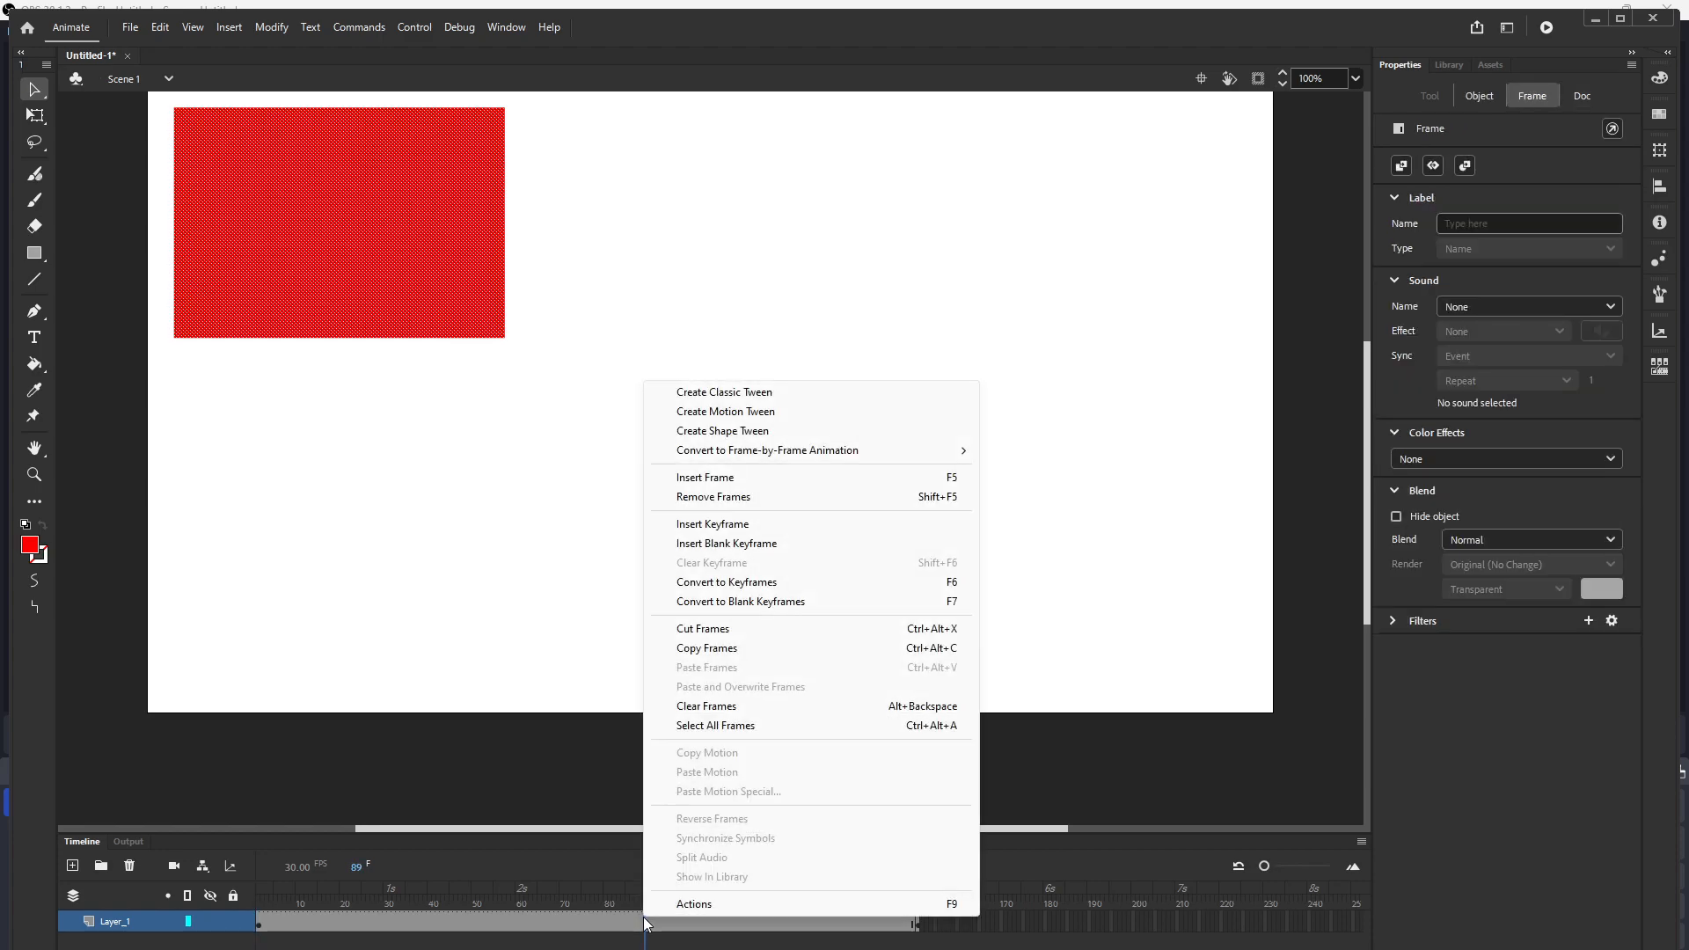
click(766, 431)
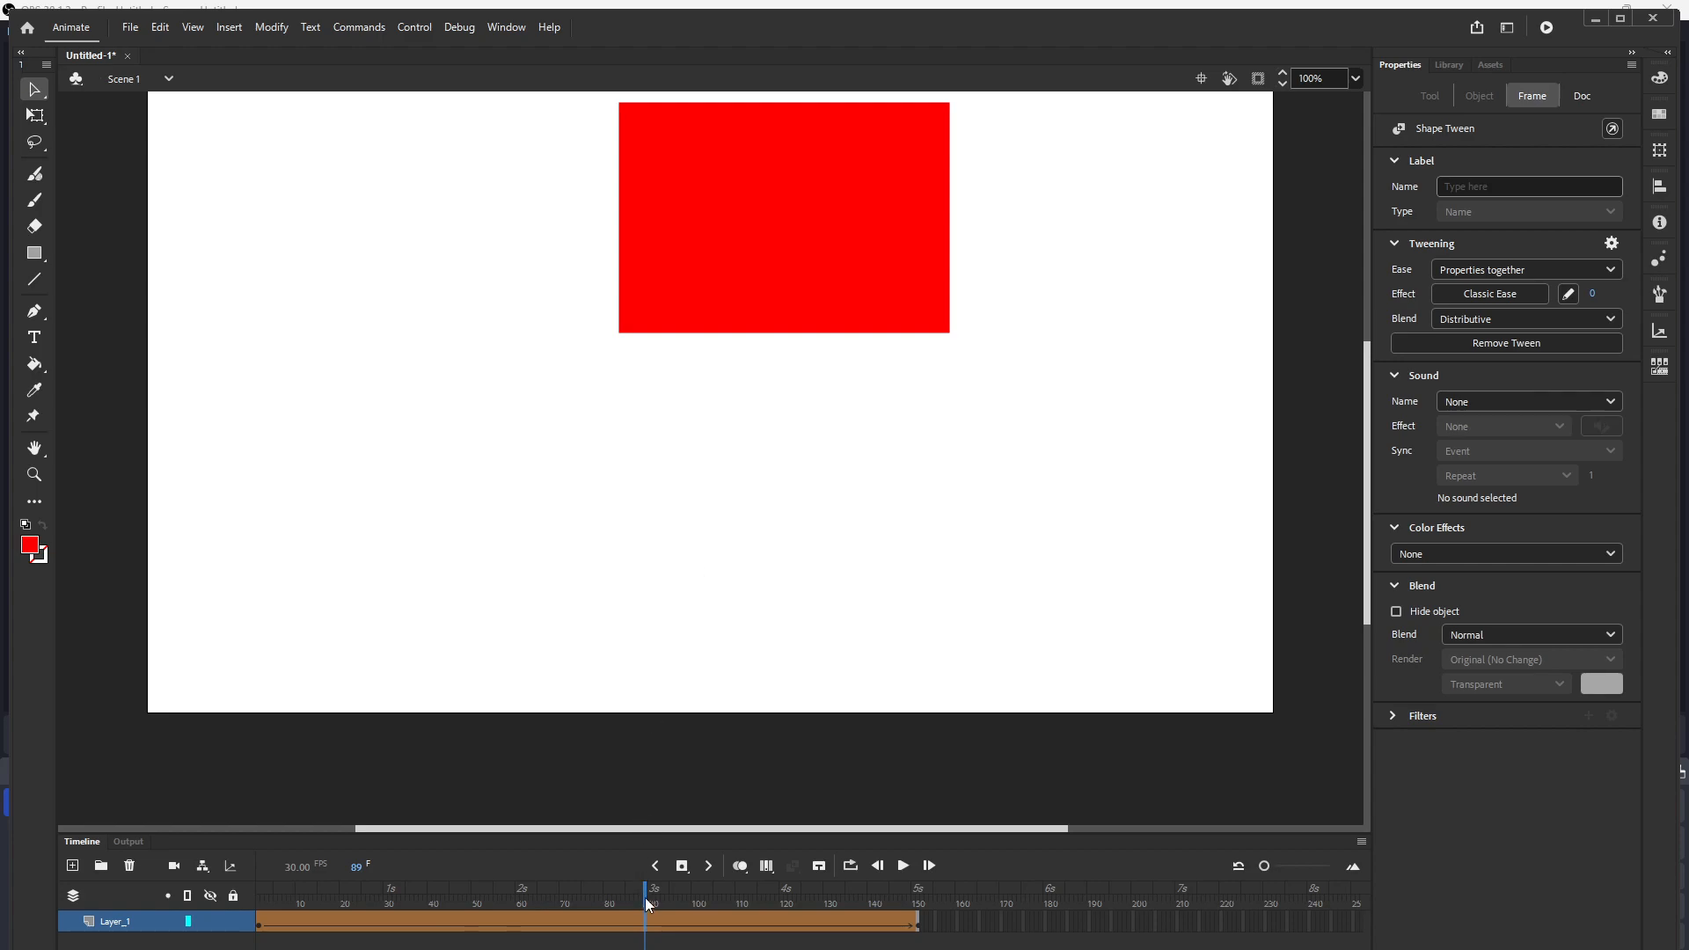
mouse_move(647, 897)
mouse_down()
mouse_move(892, 891)
mouse_move(258, 883)
mouse_up()
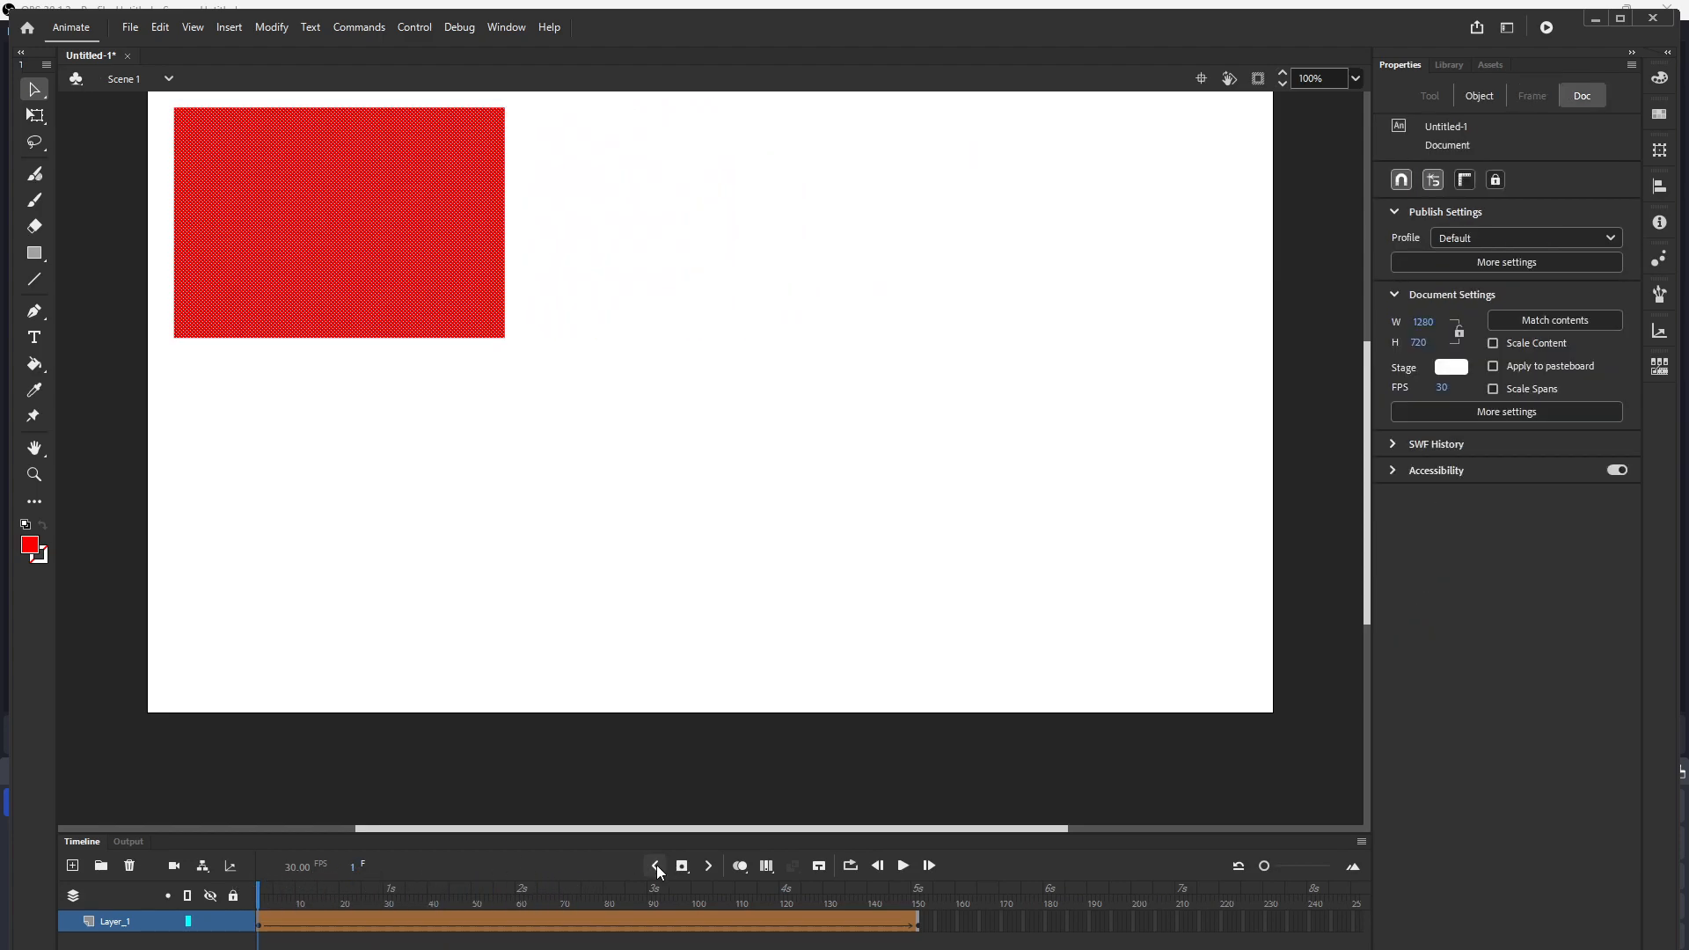
click(904, 867)
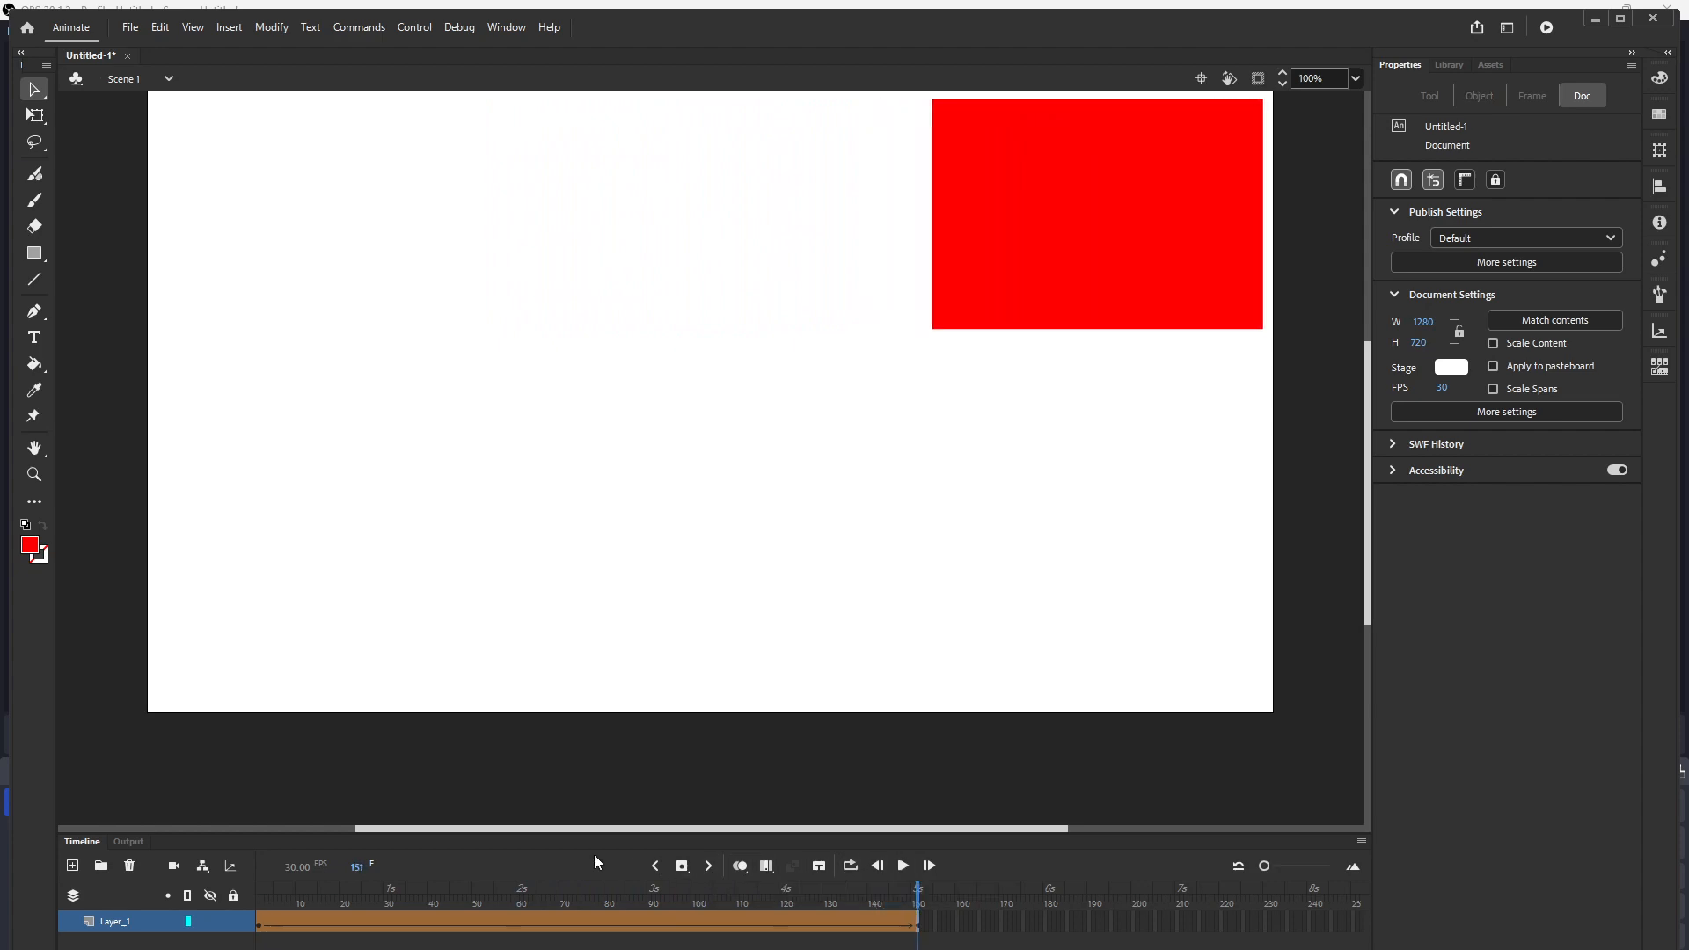
- Insert a keyframe at frame 69 and move the rectangle there to the stage's bottom middle, about X 444, Y 458
click(559, 902)
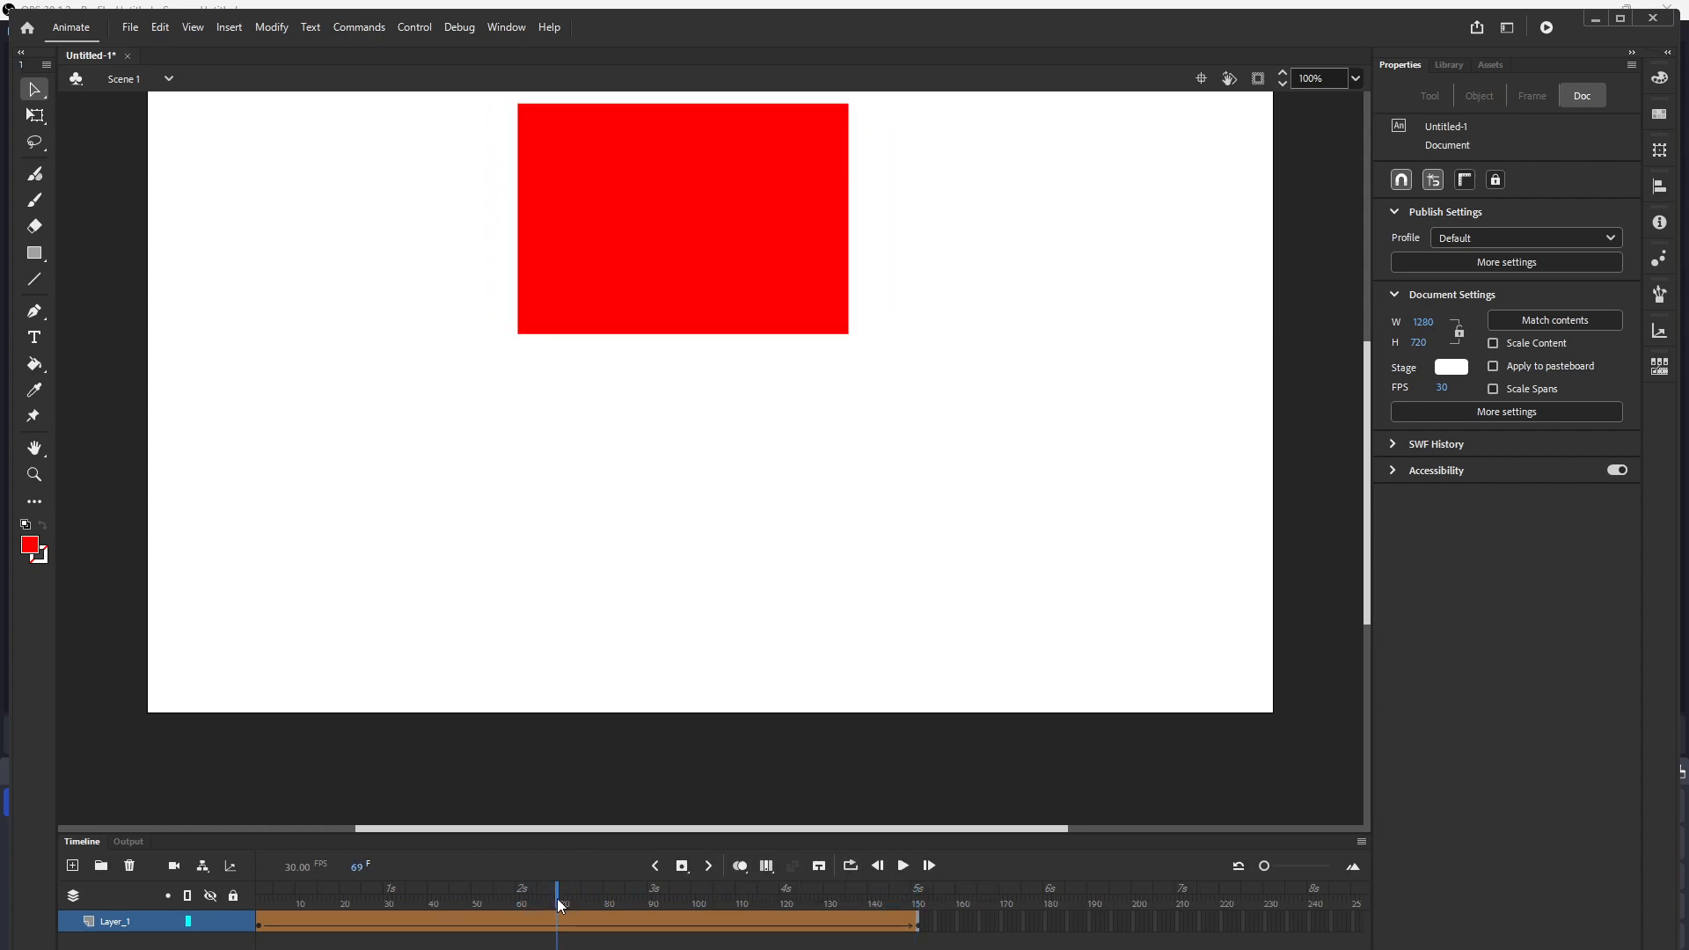
click(681, 866)
click(628, 240)
drag(630, 235, 648, 615)
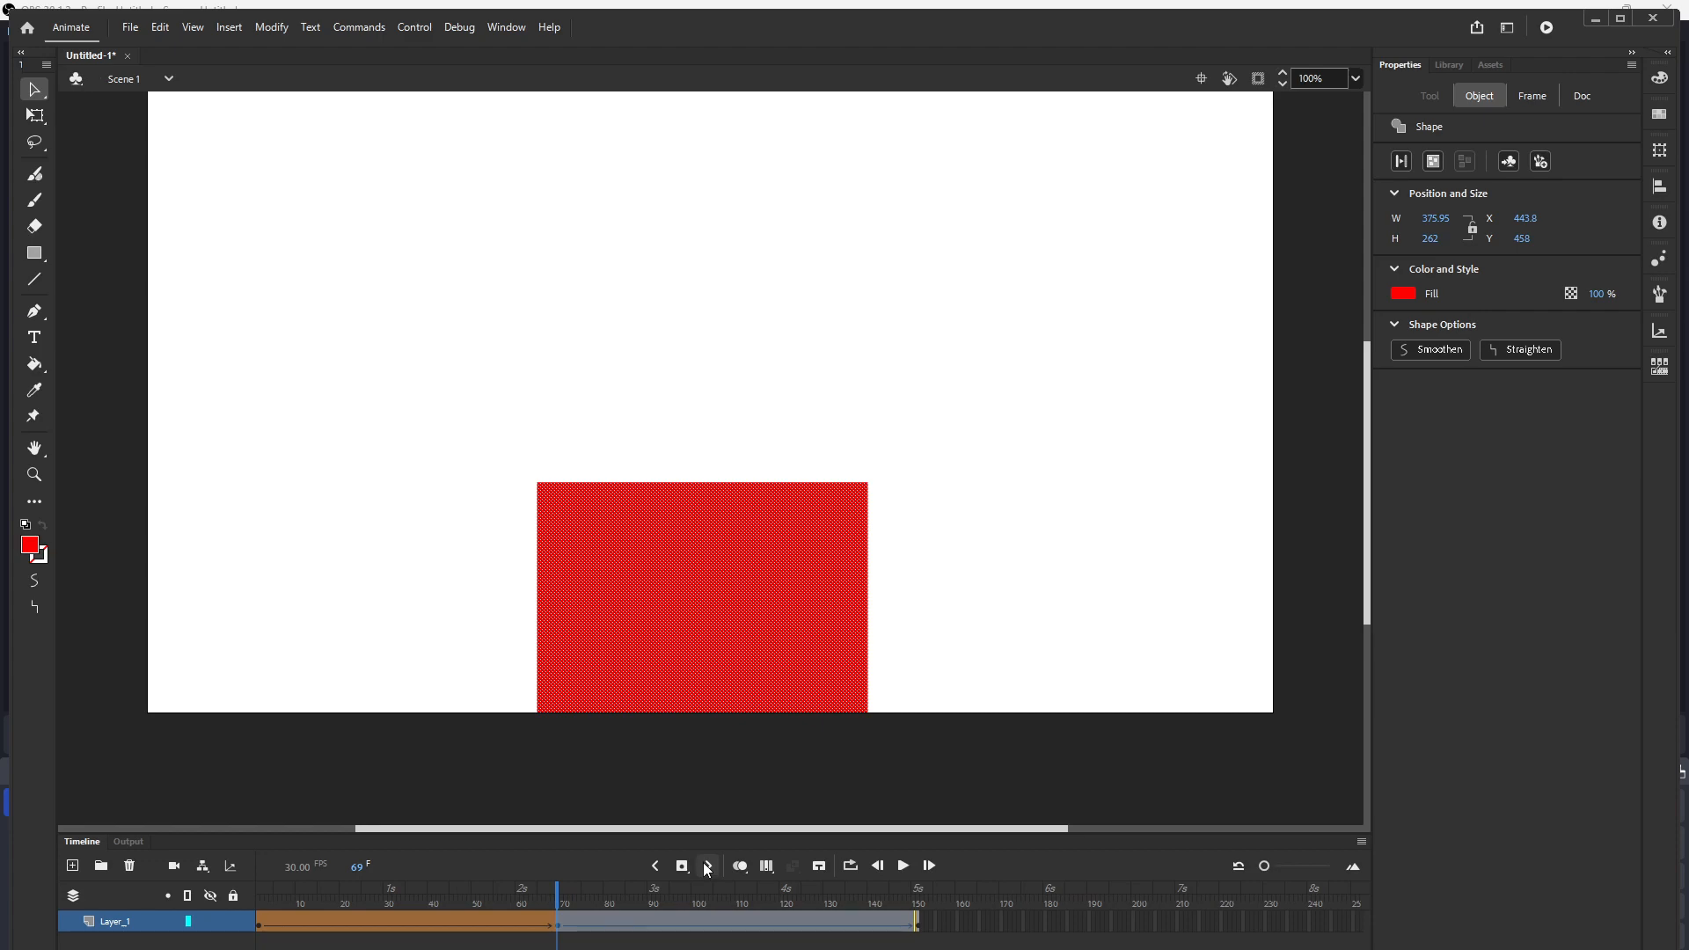
- Play the animation from the first frame and review the rectangle's position at the frame 69 keyframe
click(662, 869)
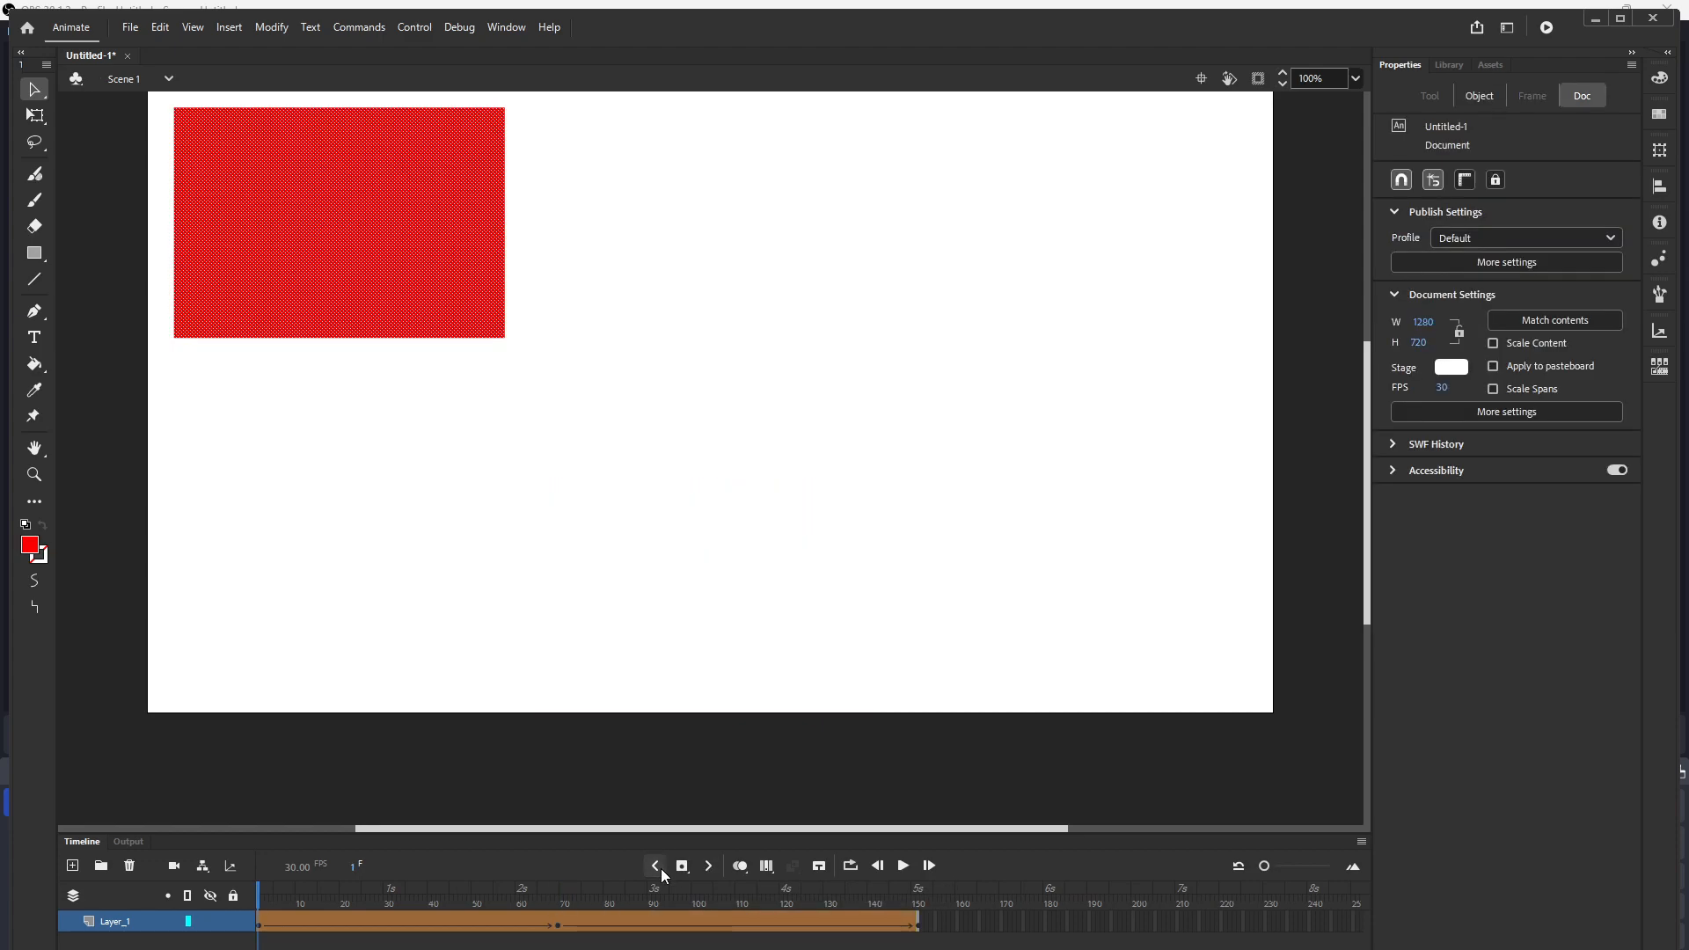
click(899, 865)
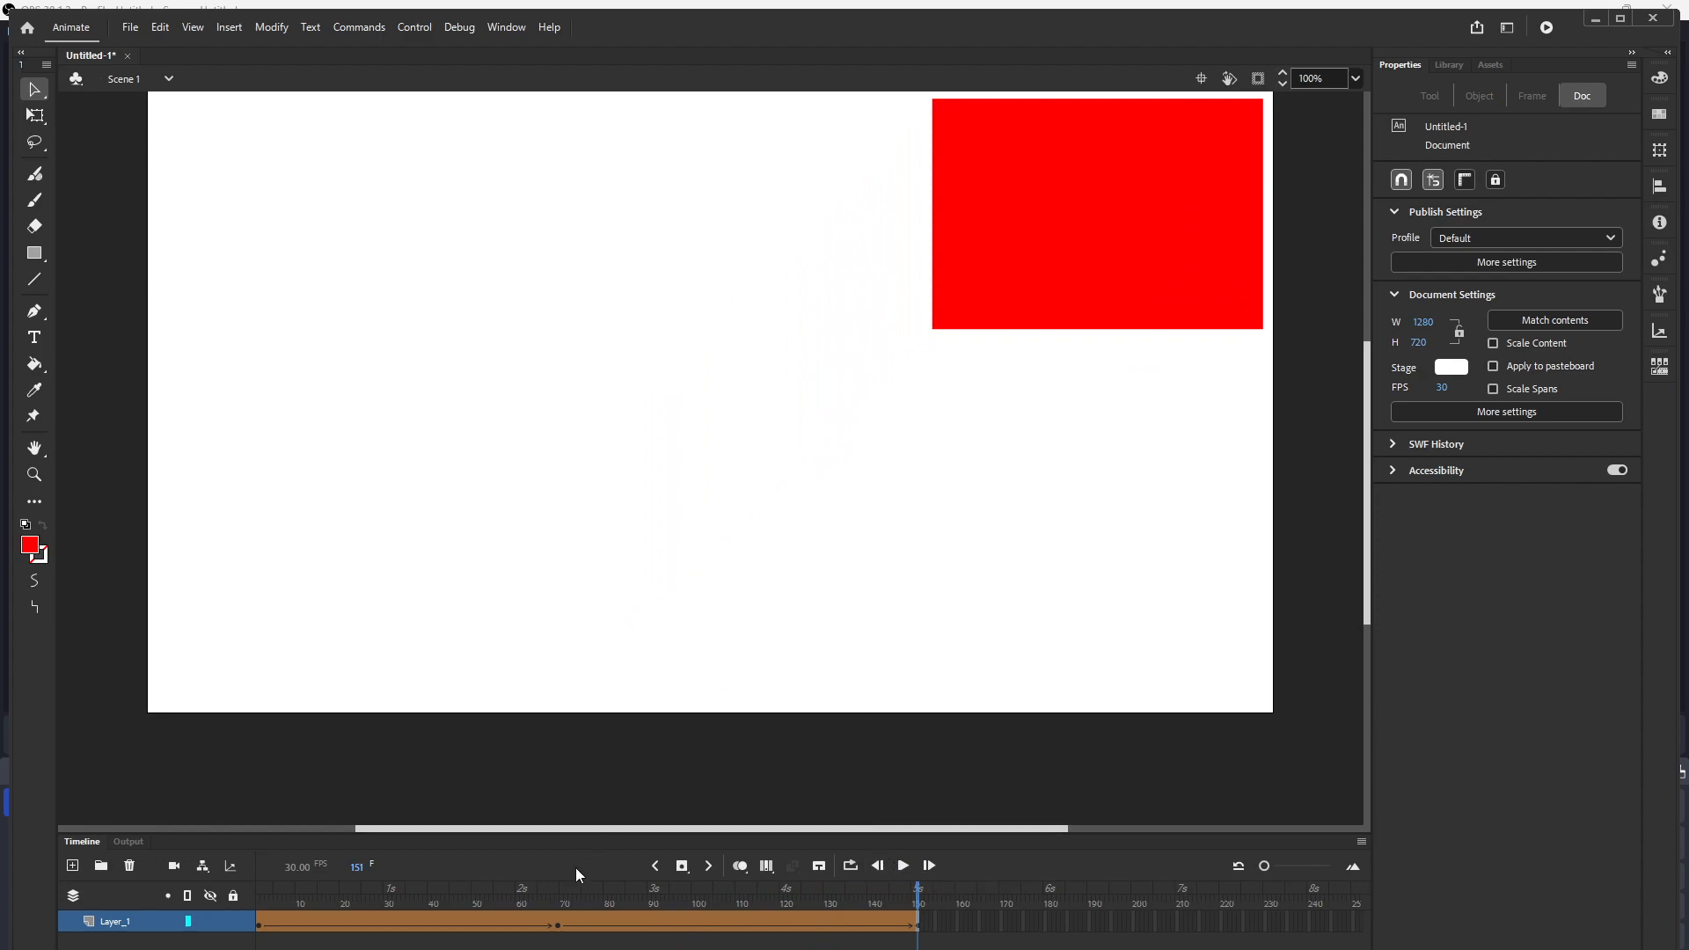
click(563, 890)
drag(563, 892, 557, 884)
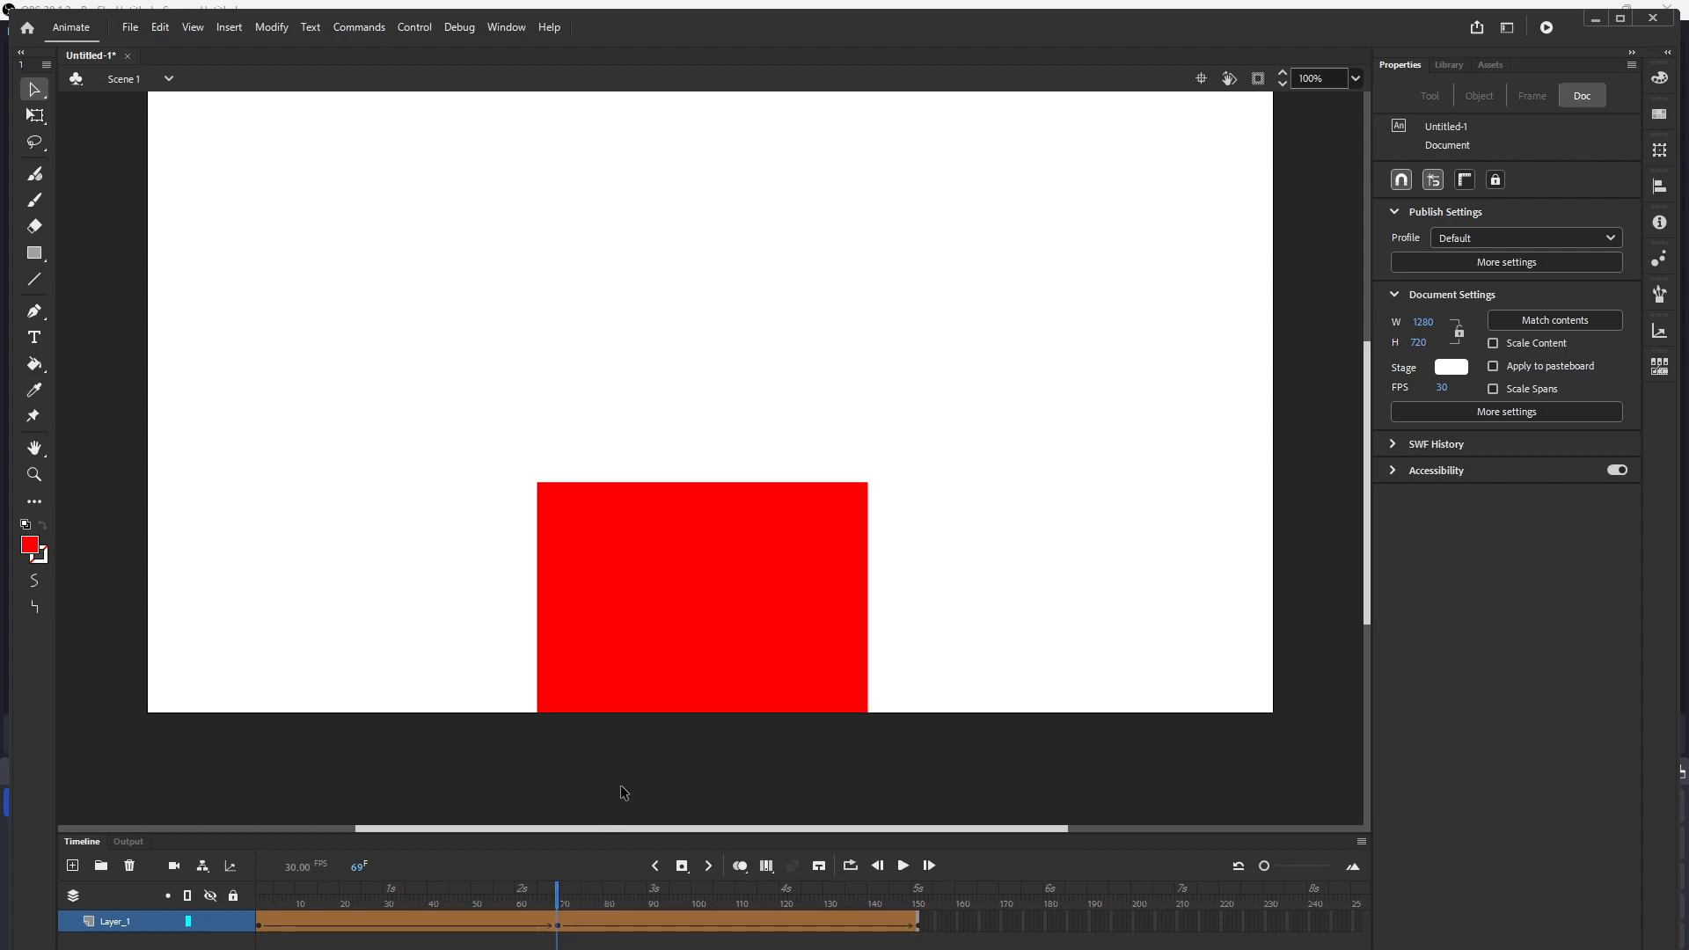
click(681, 485)
click(682, 418)
click(659, 866)
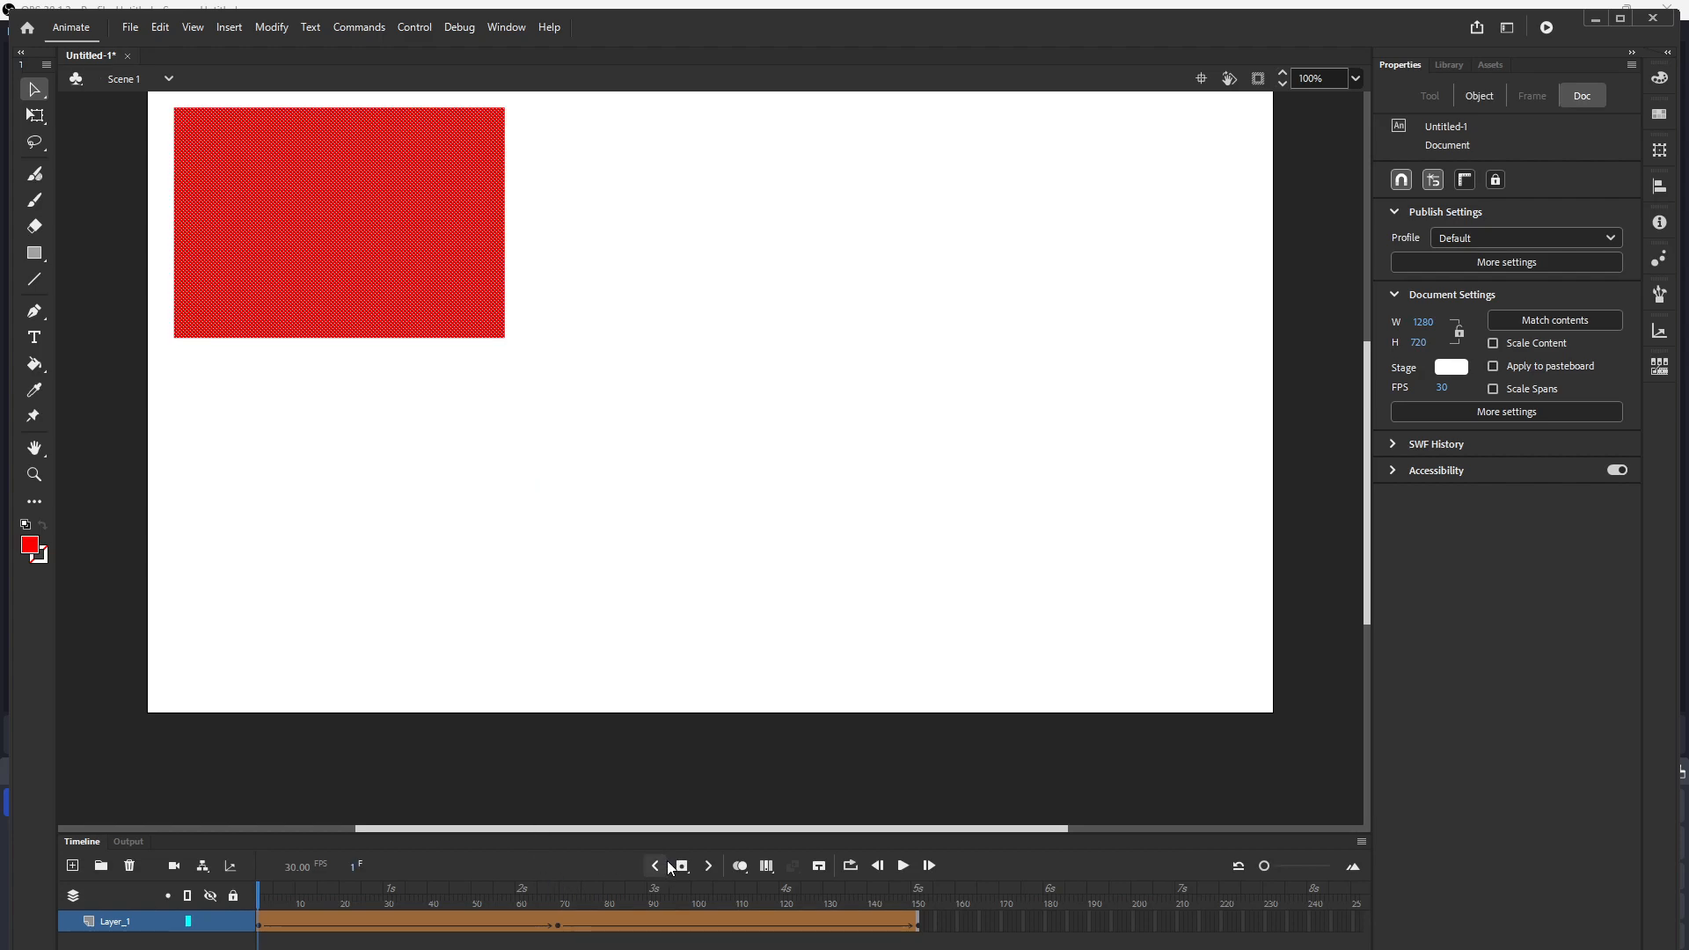
- At the frame 69 keyframe, bend all four edges of the red rectangle inward into curves, and play the animation from the first frame
click(709, 866)
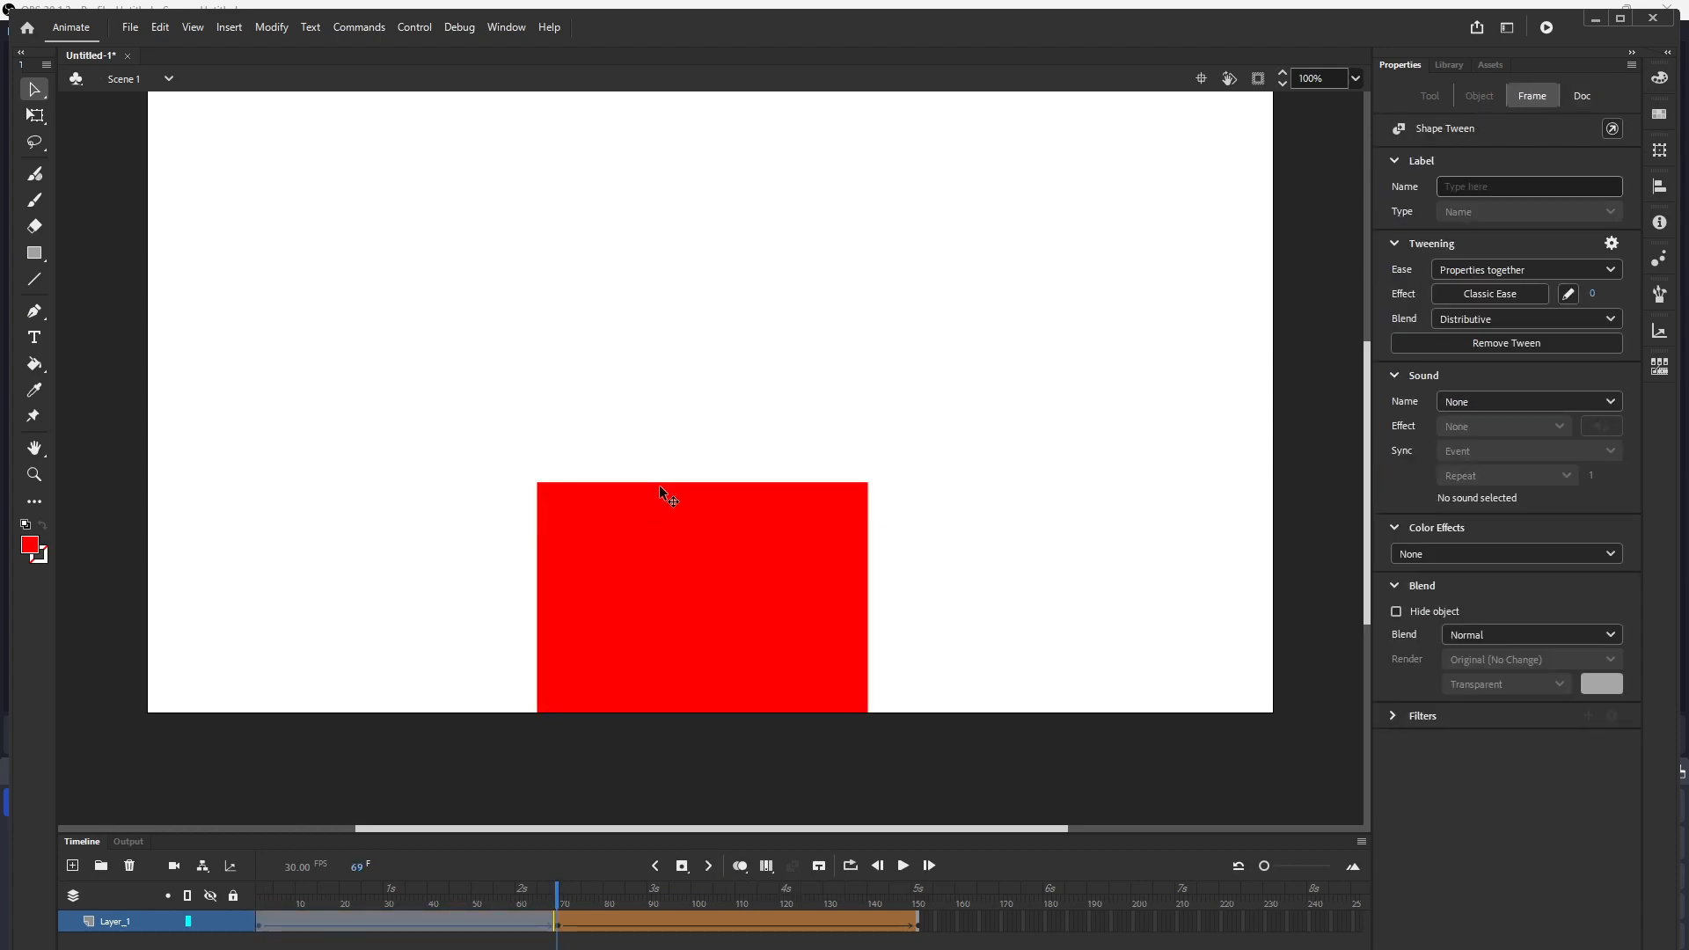
drag(659, 491, 660, 505)
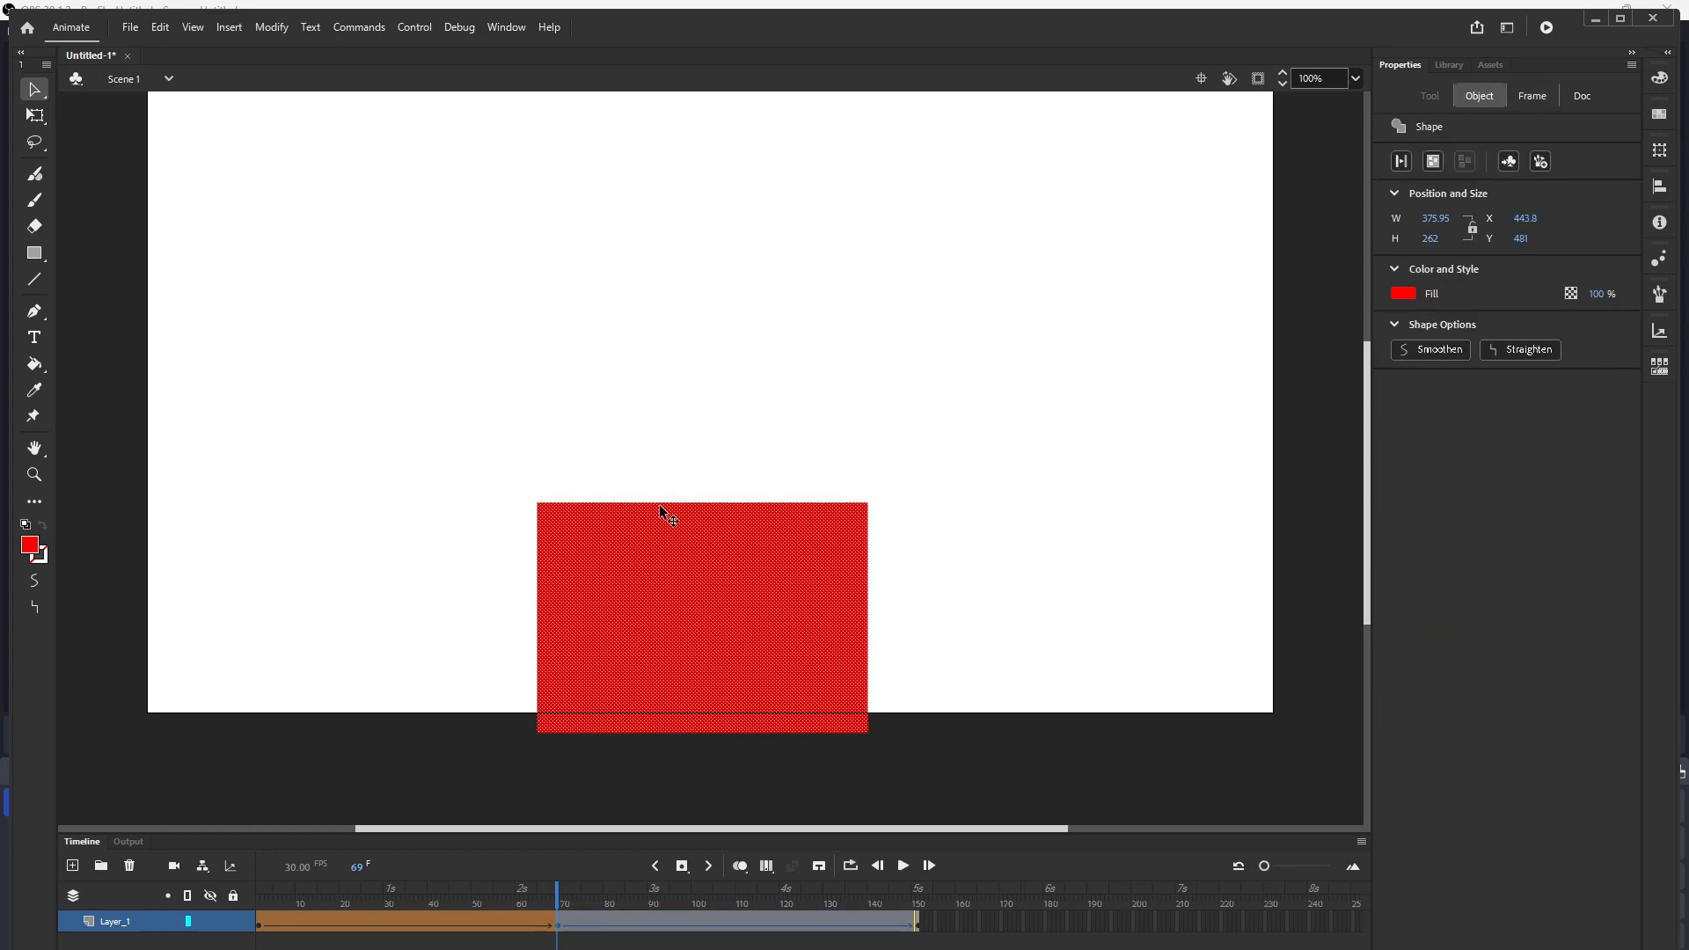
key(ctrl+z)
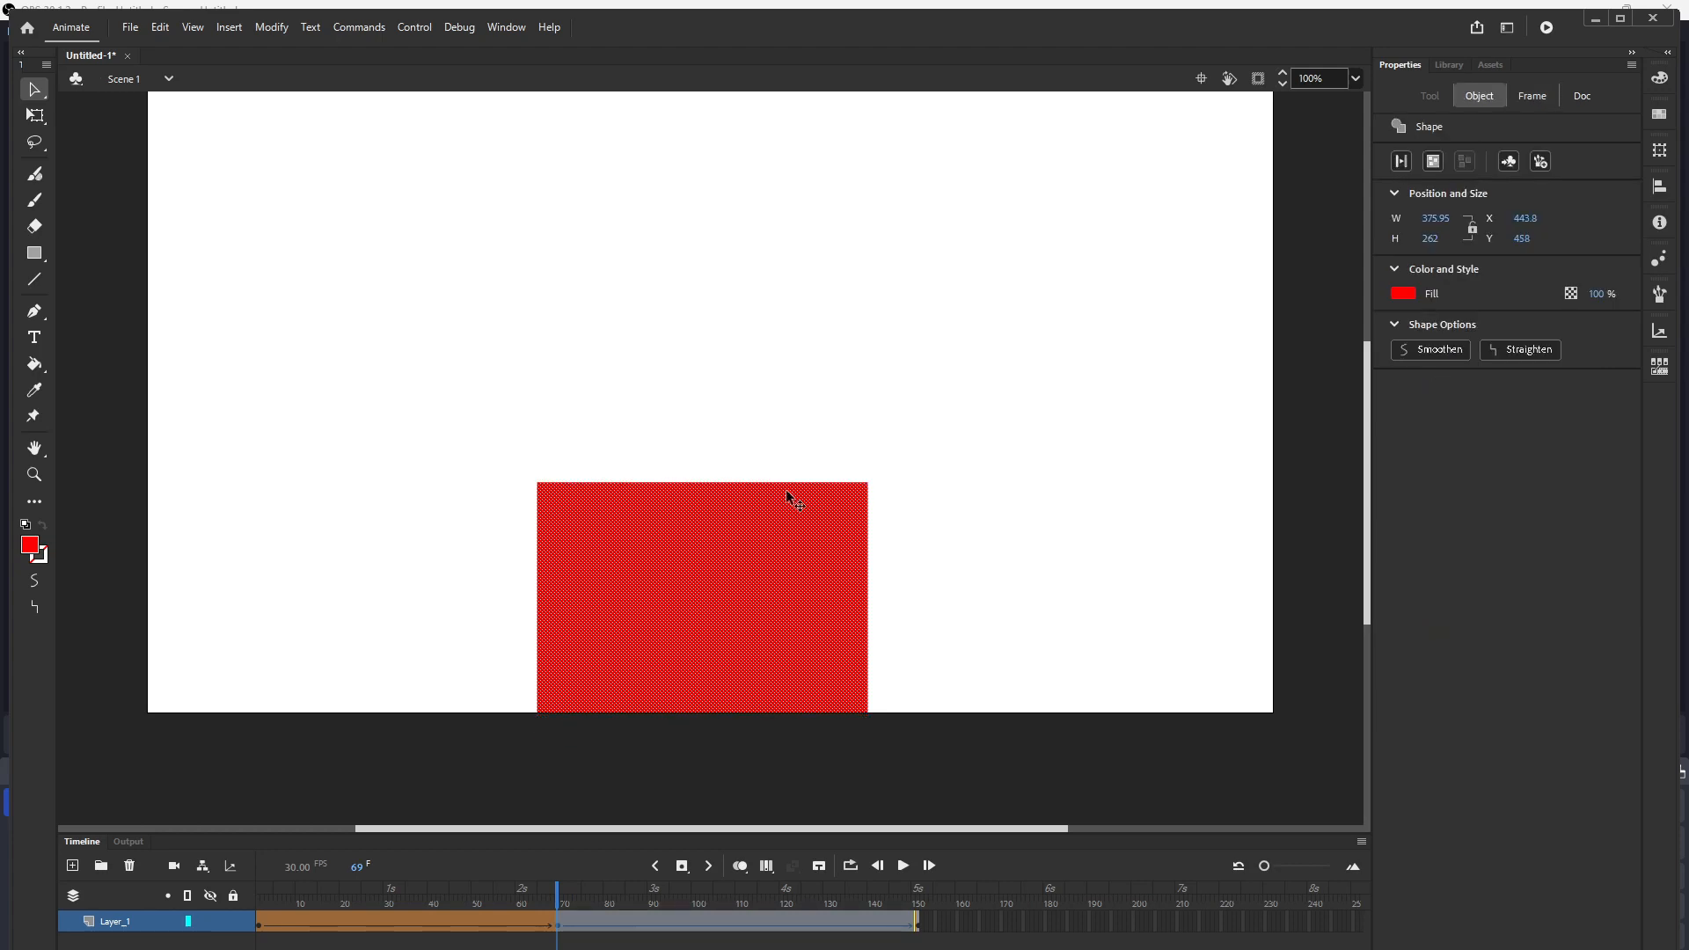
click(888, 558)
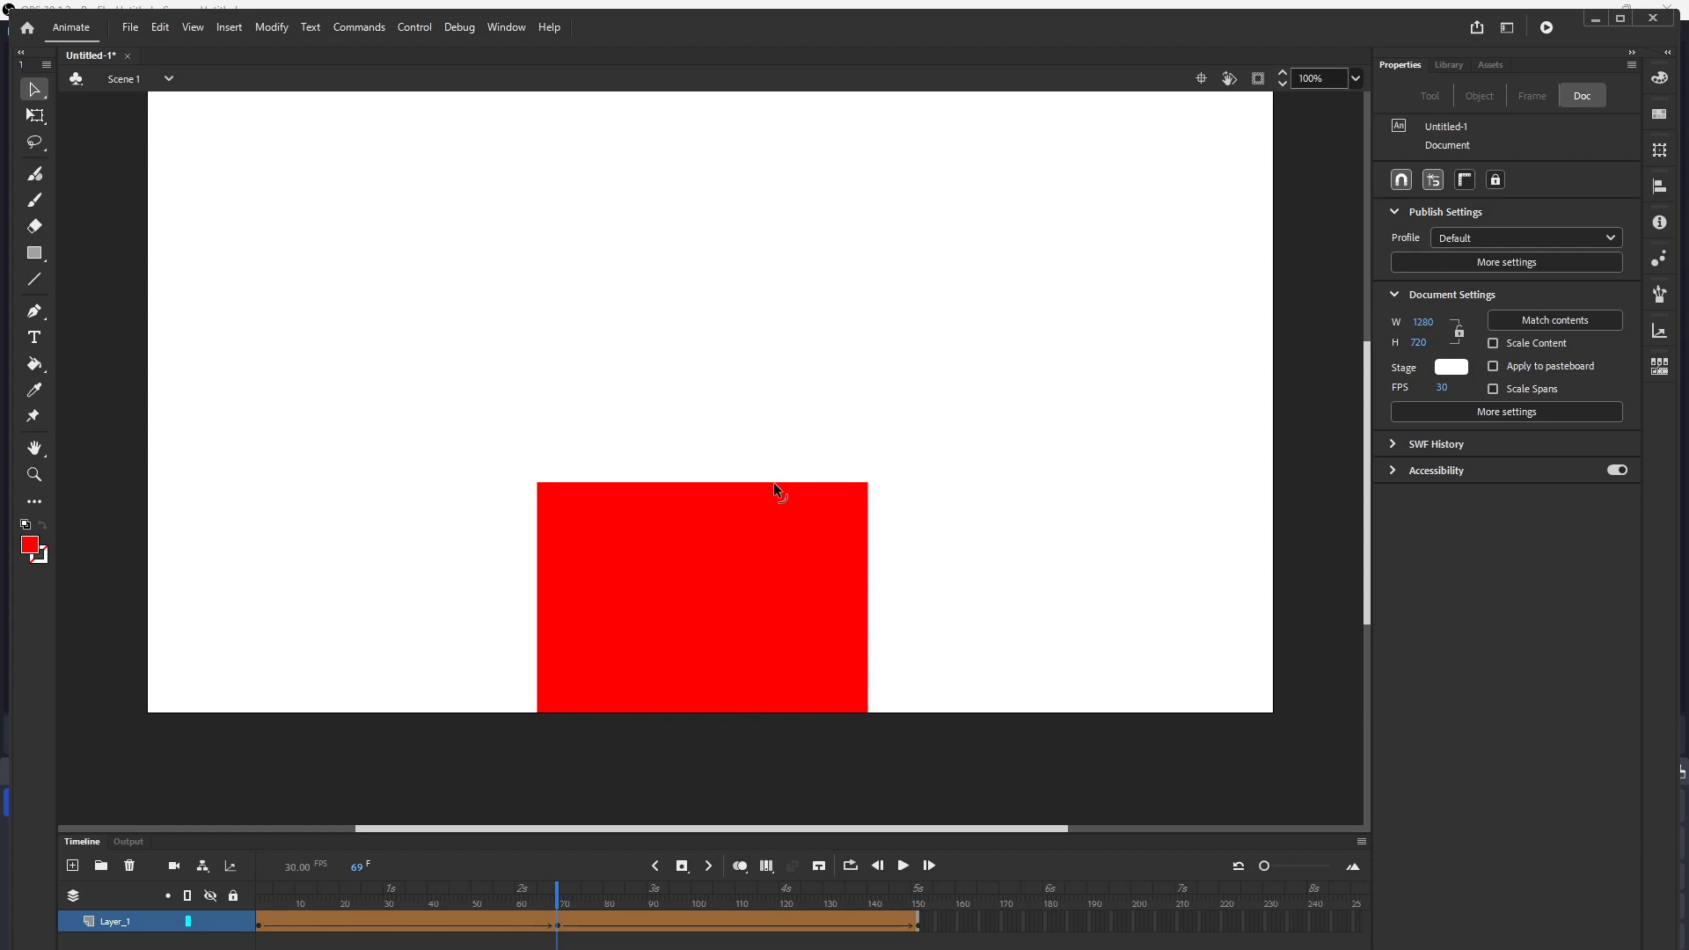
drag(749, 484, 749, 538)
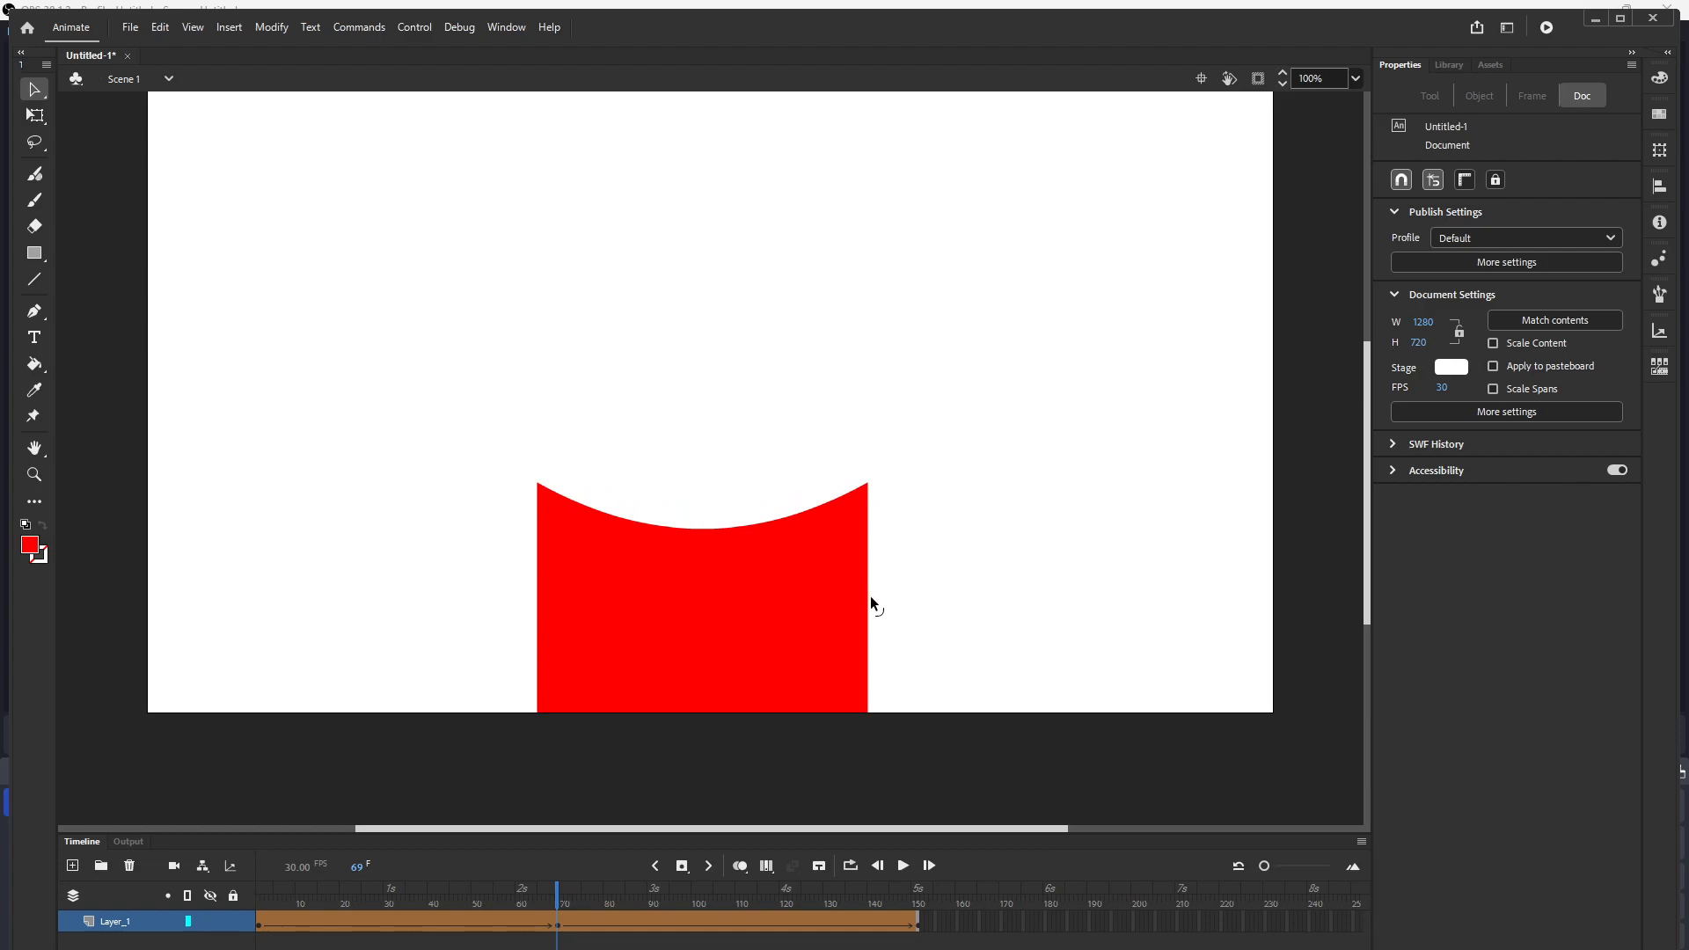
drag(865, 604, 819, 605)
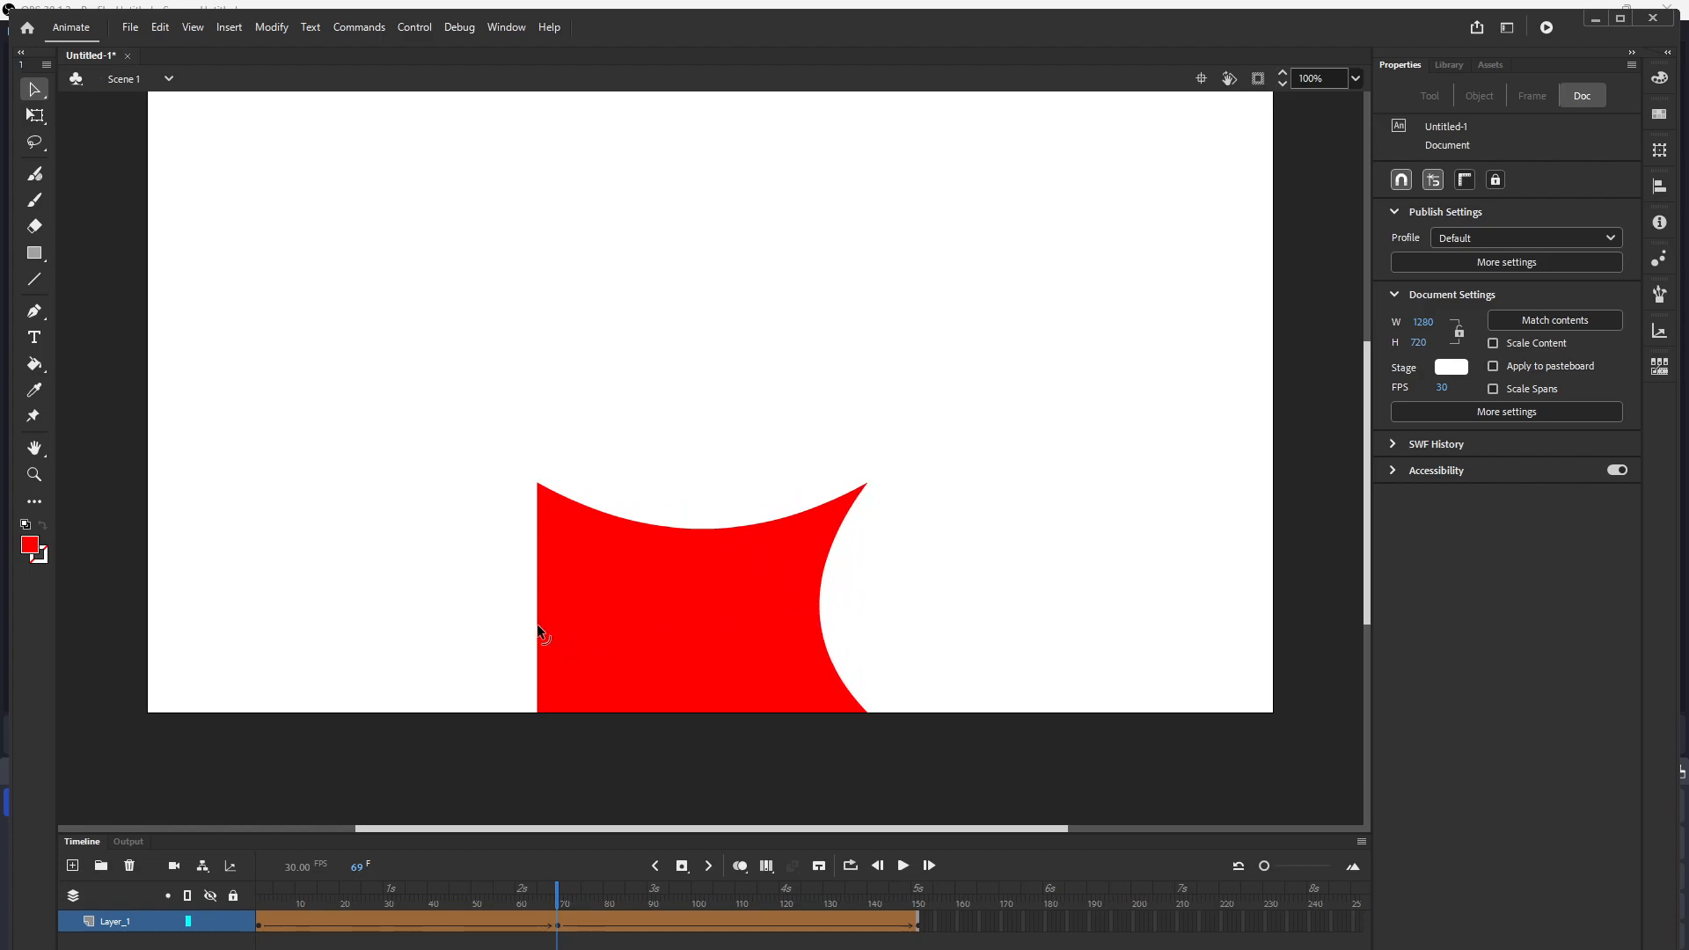
drag(538, 622, 597, 629)
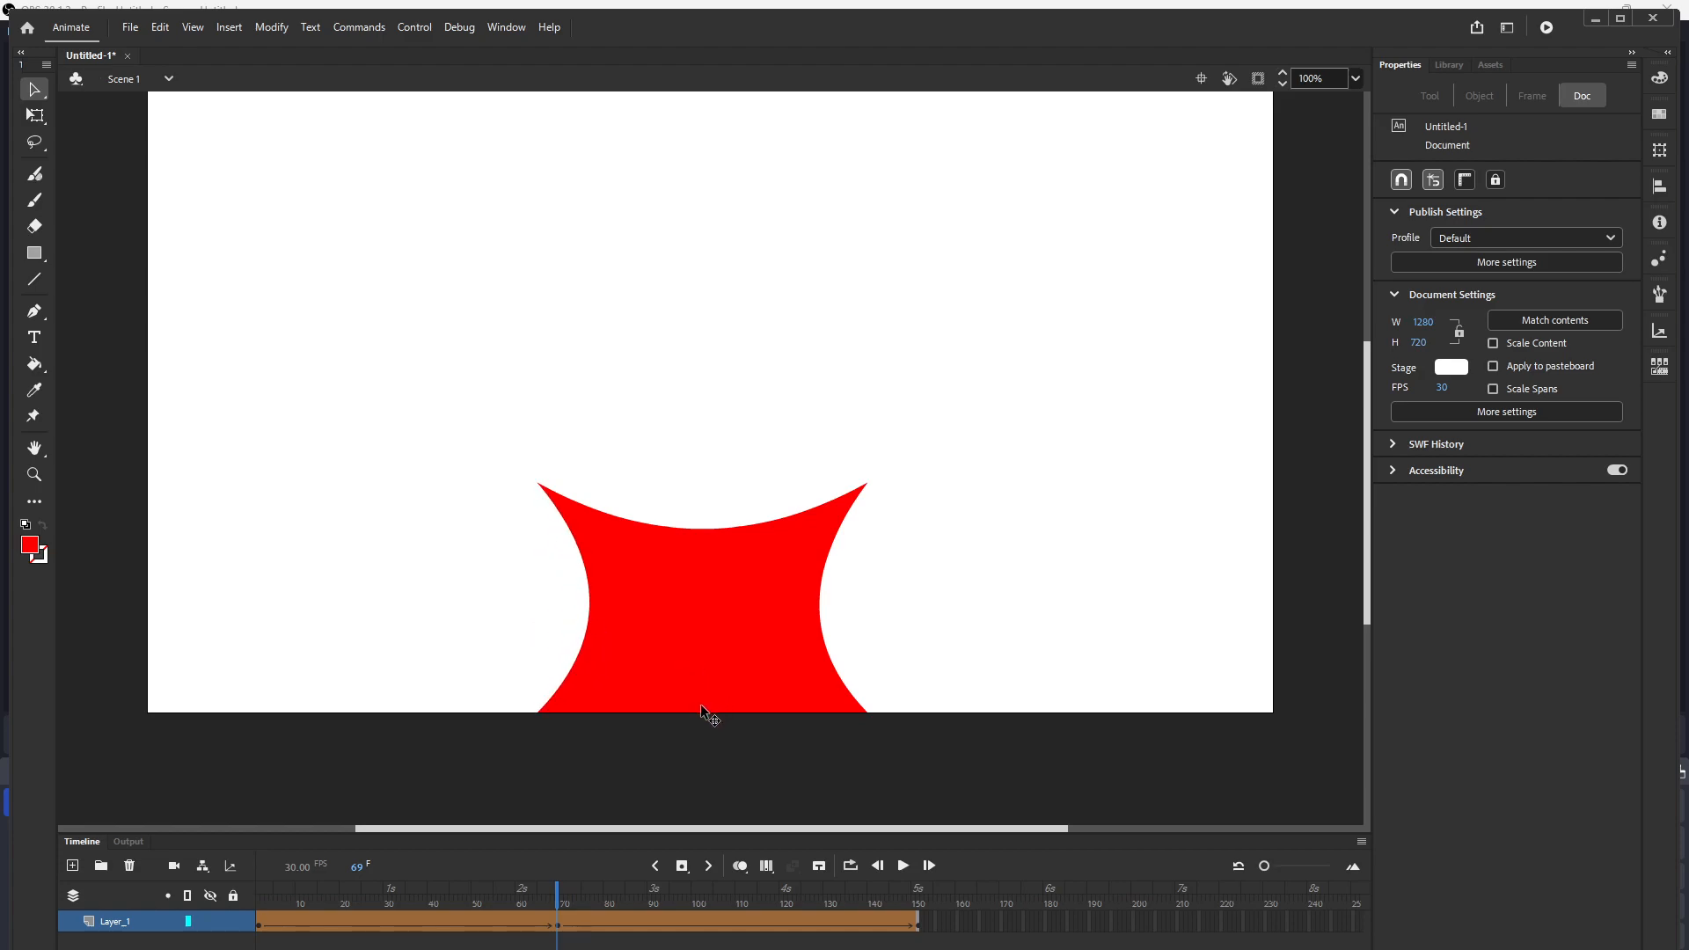
drag(695, 710, 698, 661)
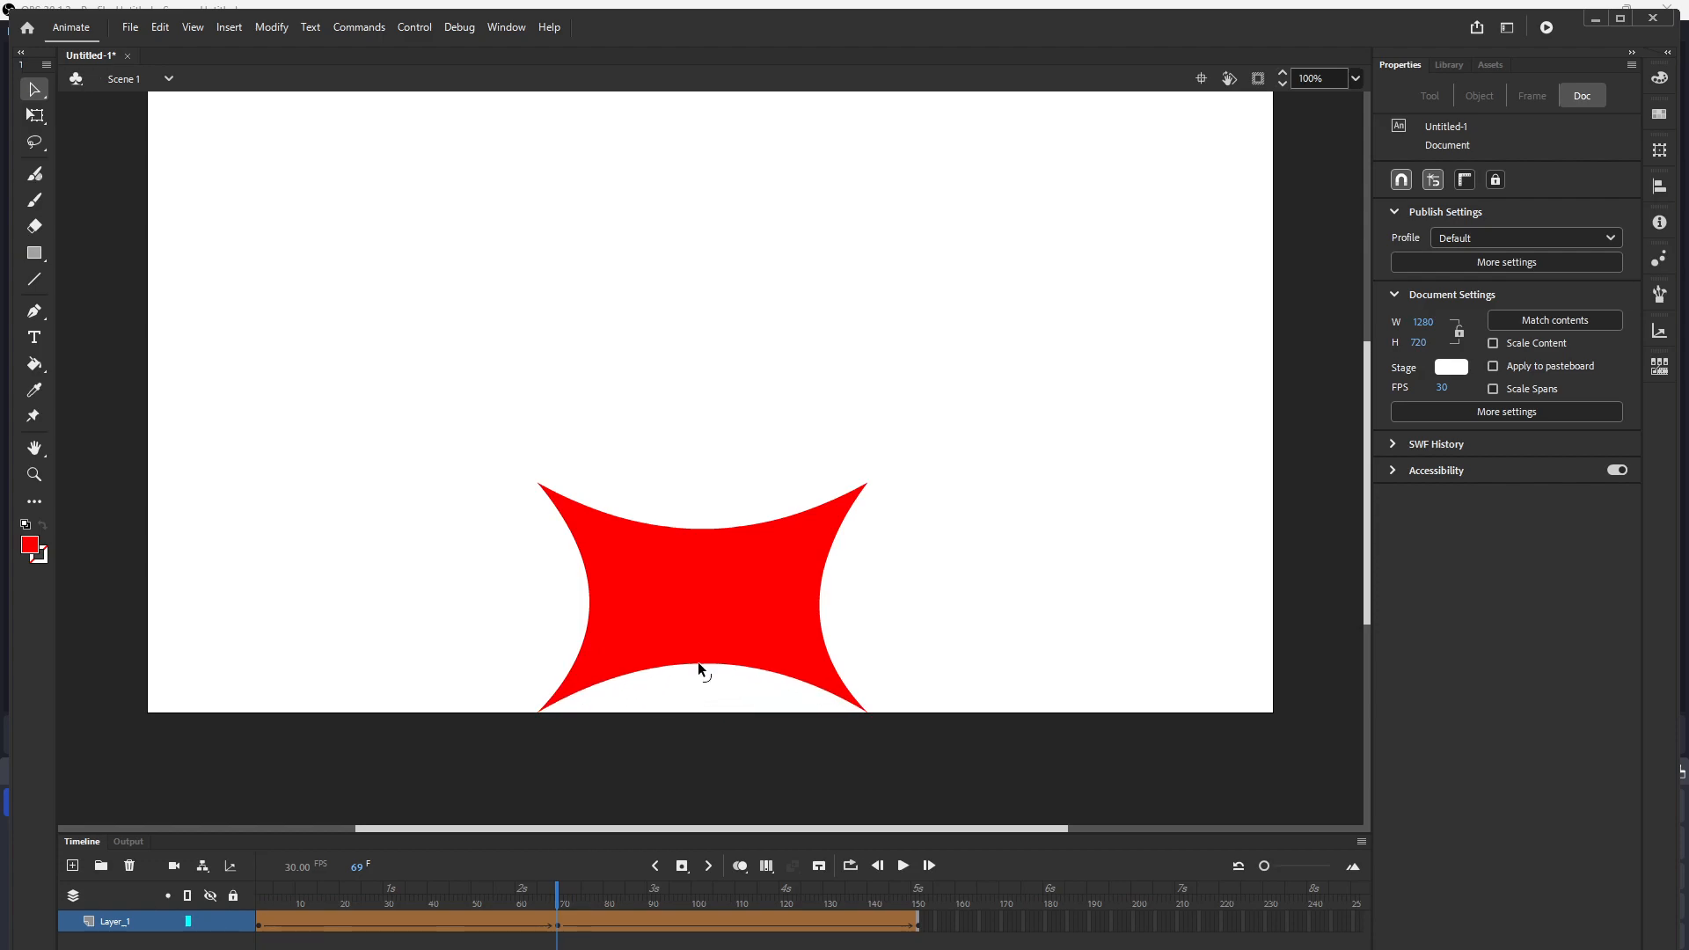
click(656, 863)
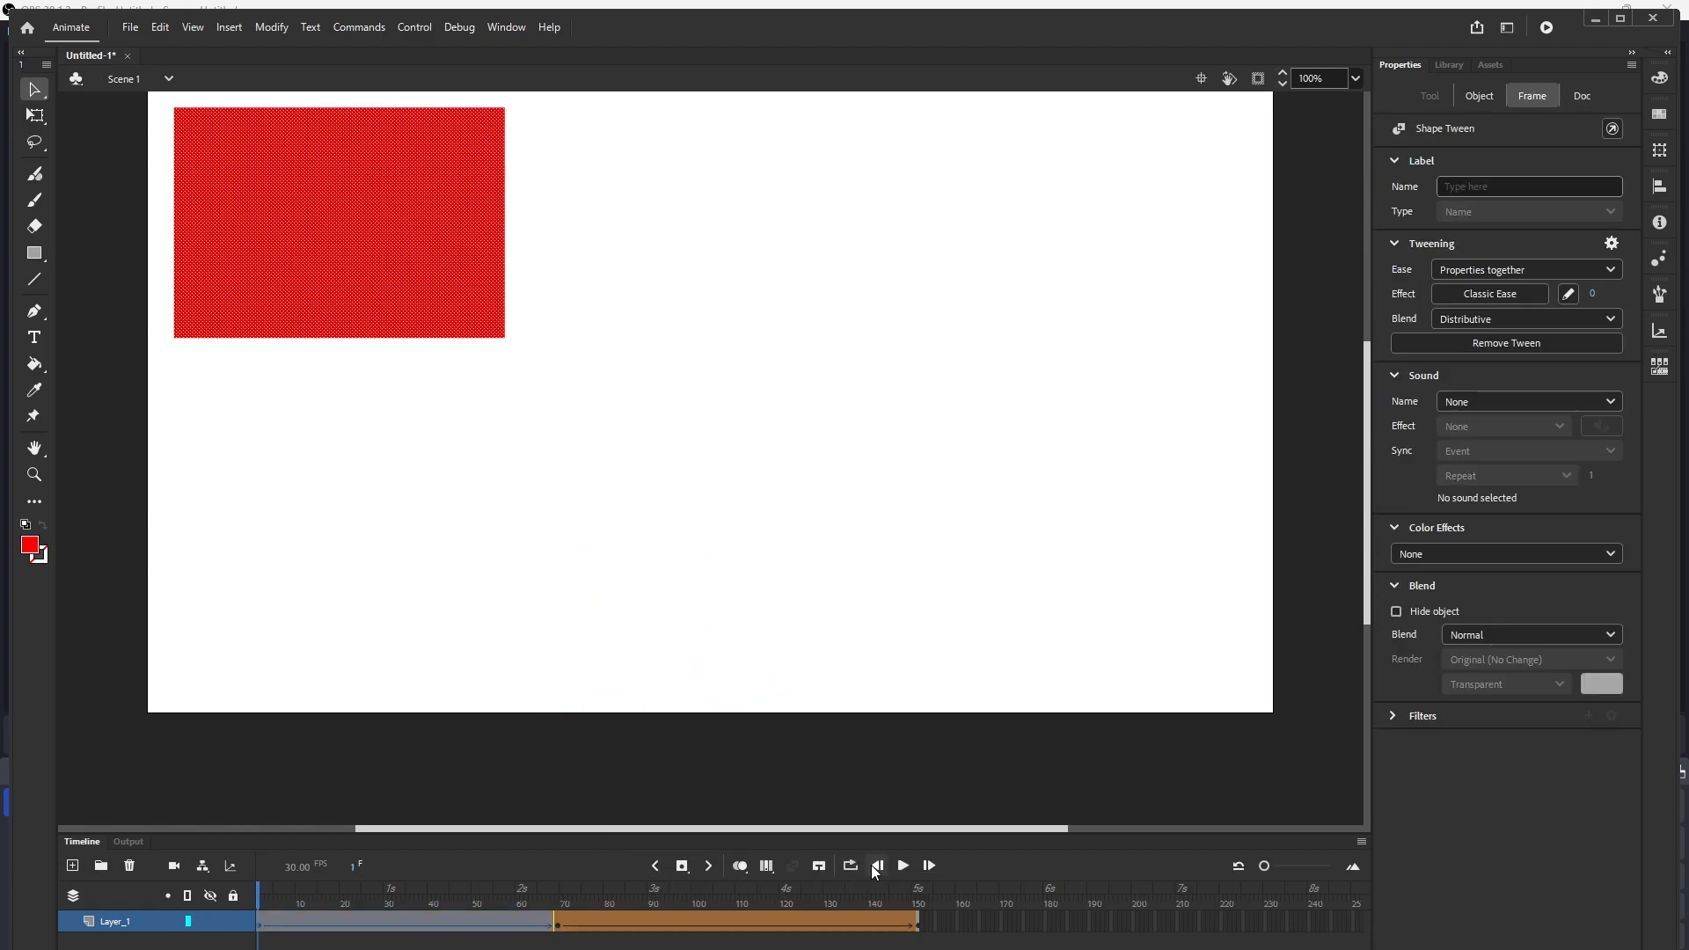
click(903, 865)
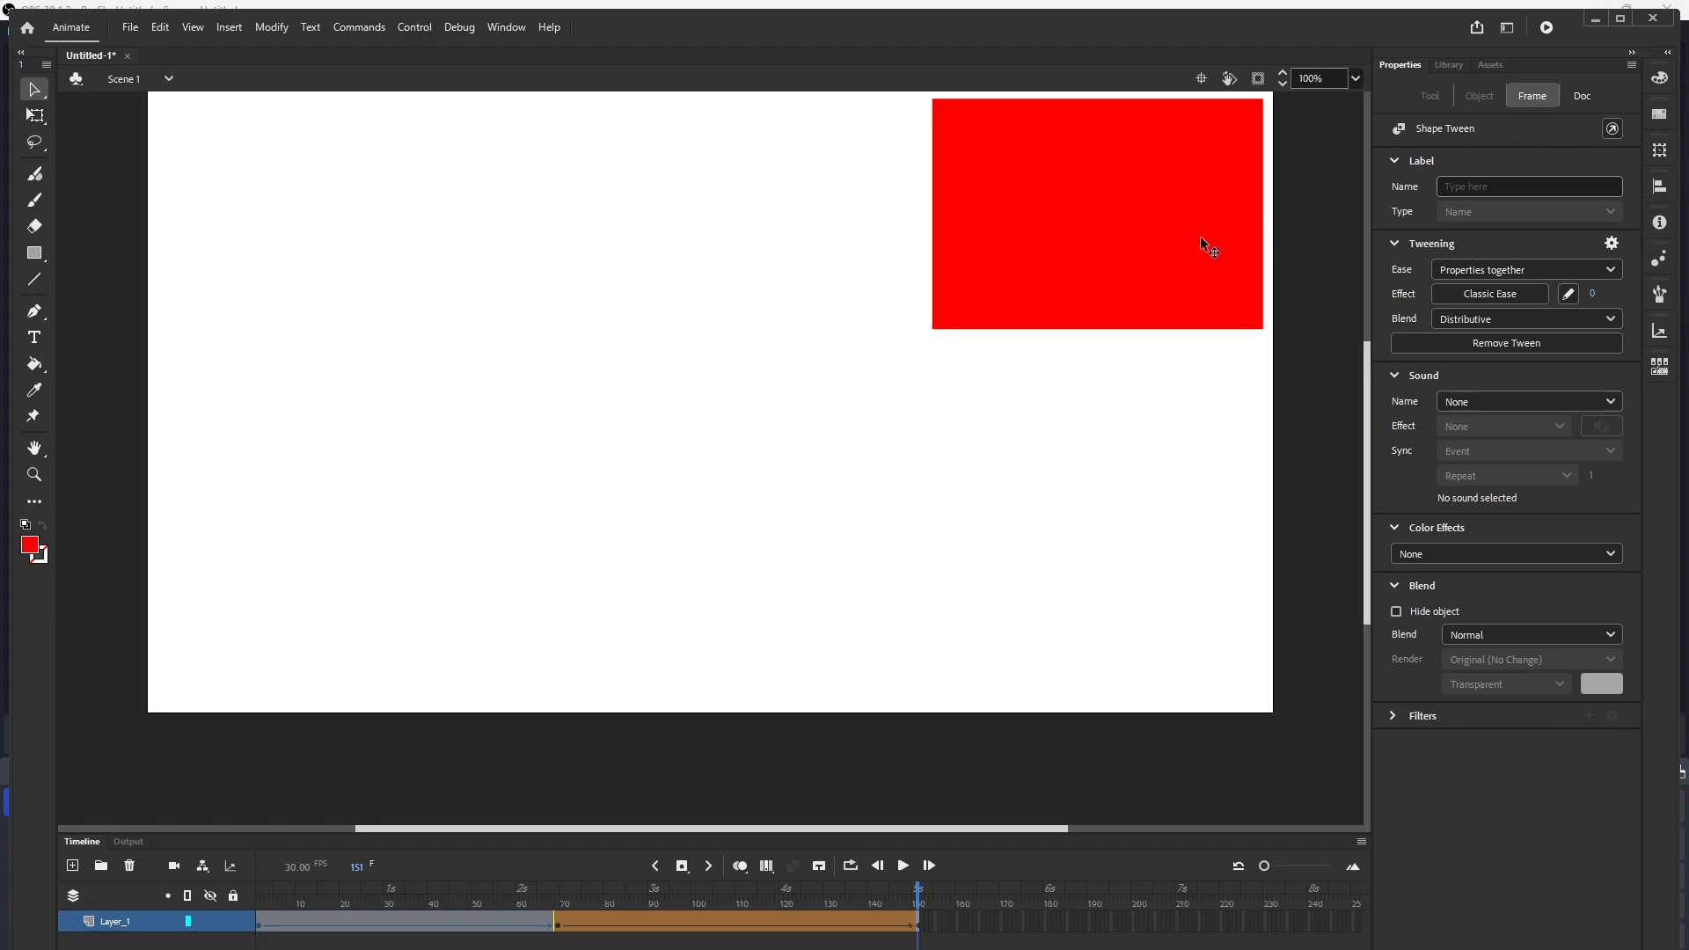
- Change the rectangle's fill at the frame 151 keyframe to magenta #FF00FF, and play the animation from the first frame
click(1136, 236)
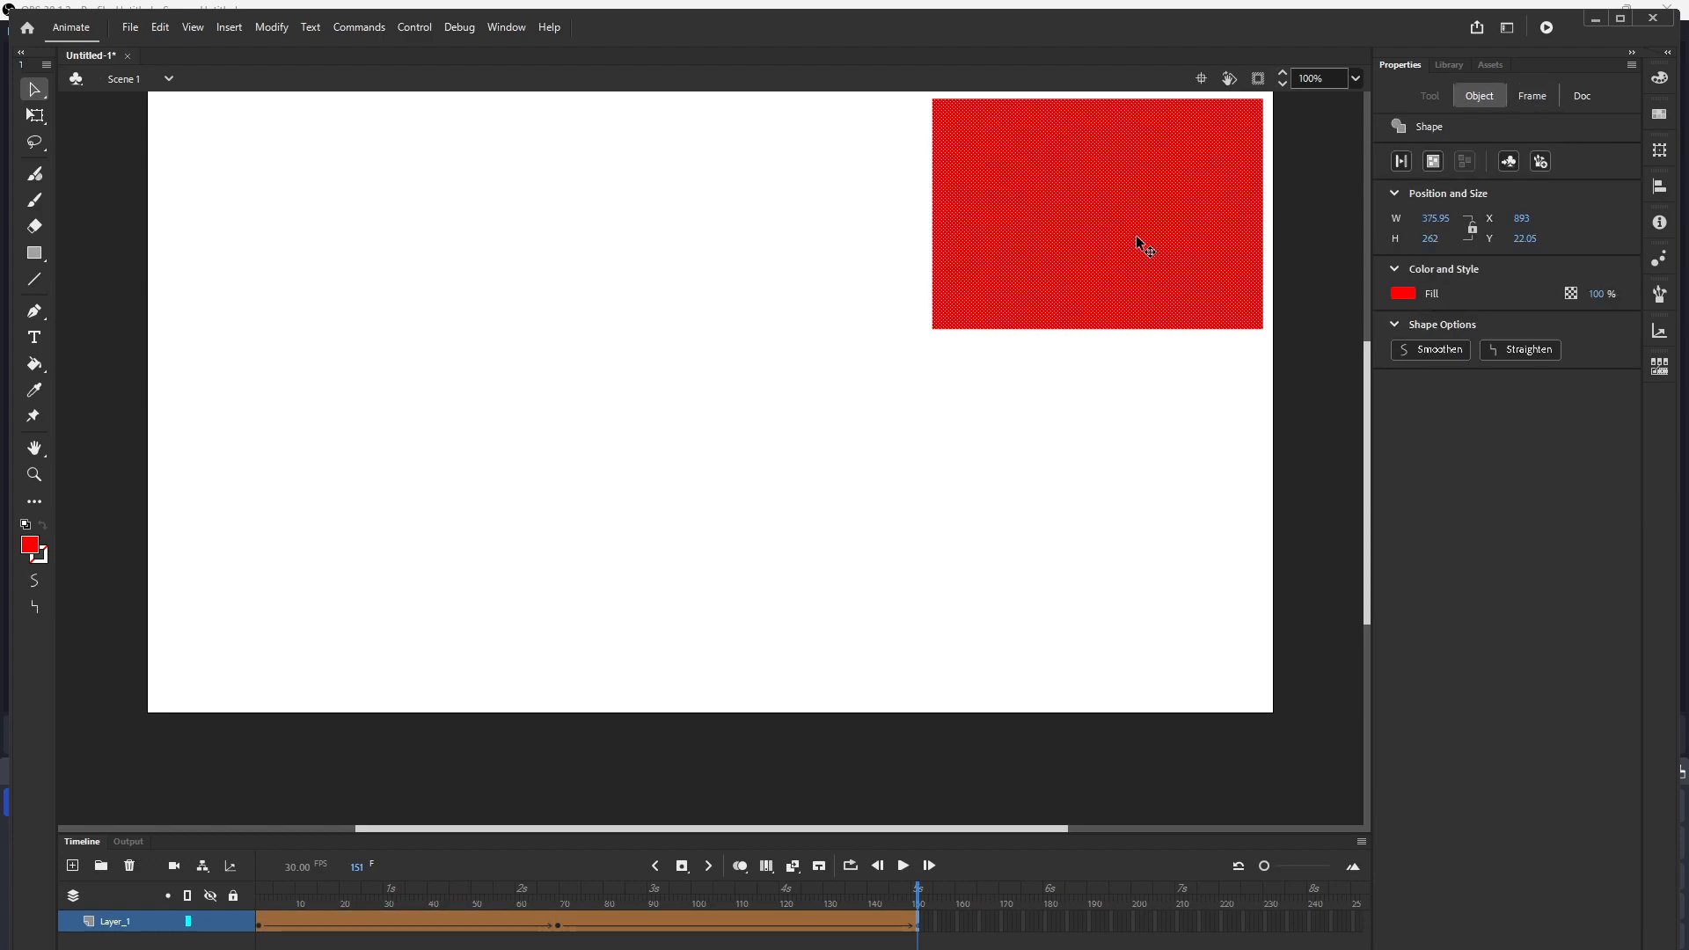
click(1404, 293)
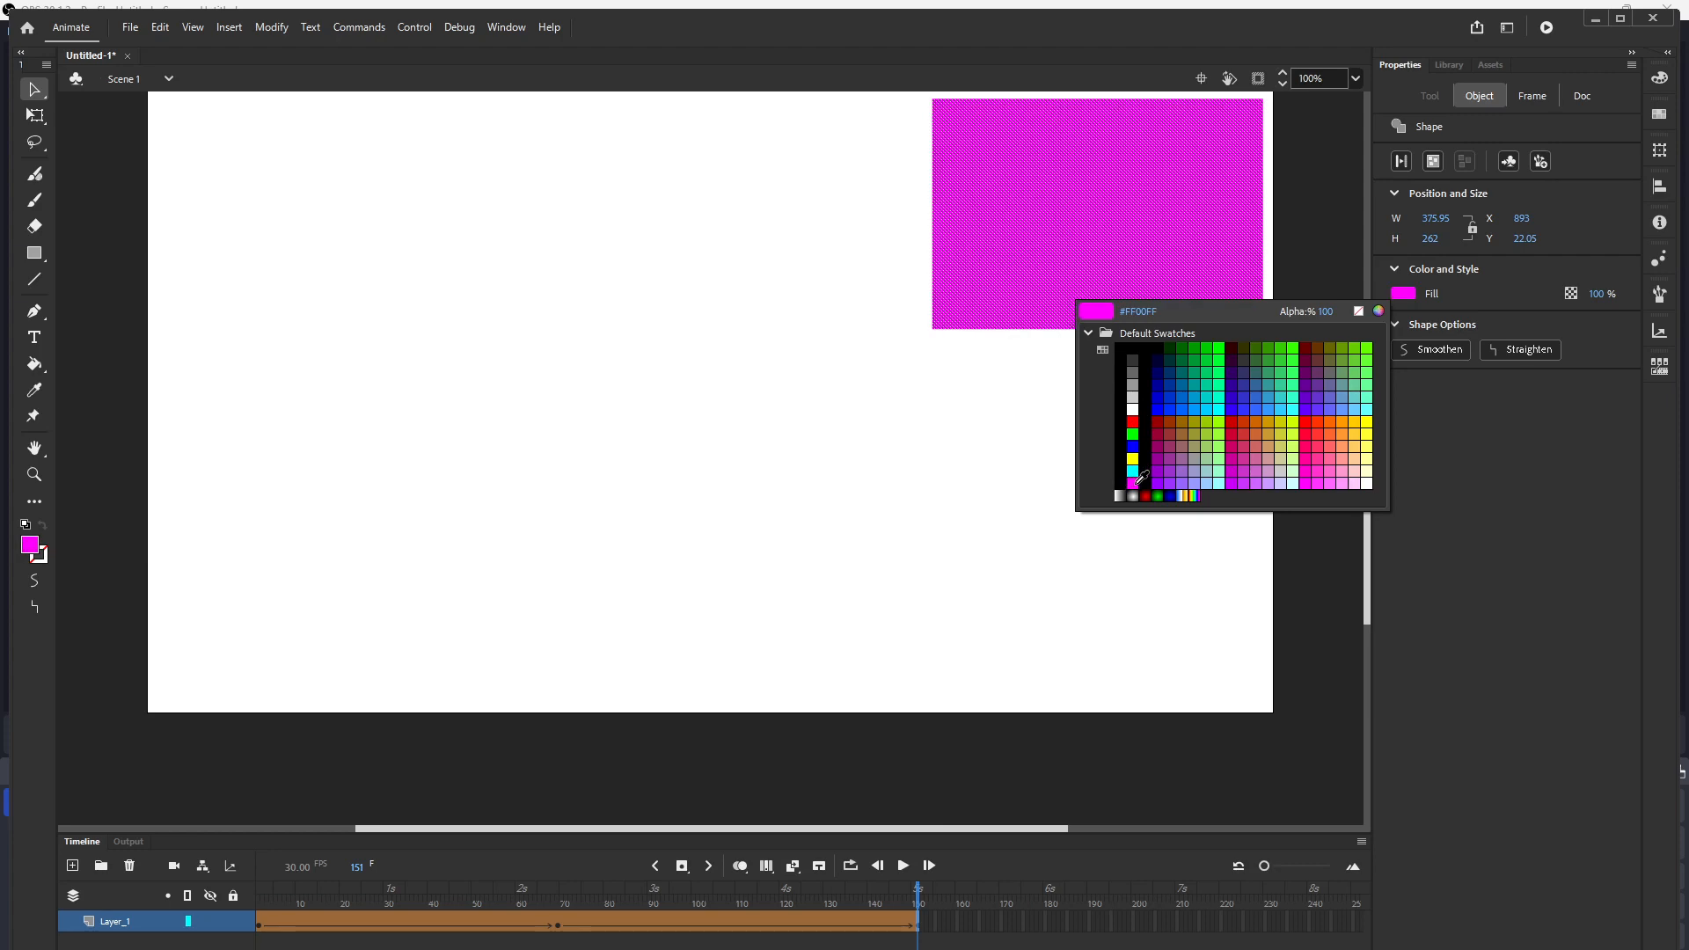
click(1136, 482)
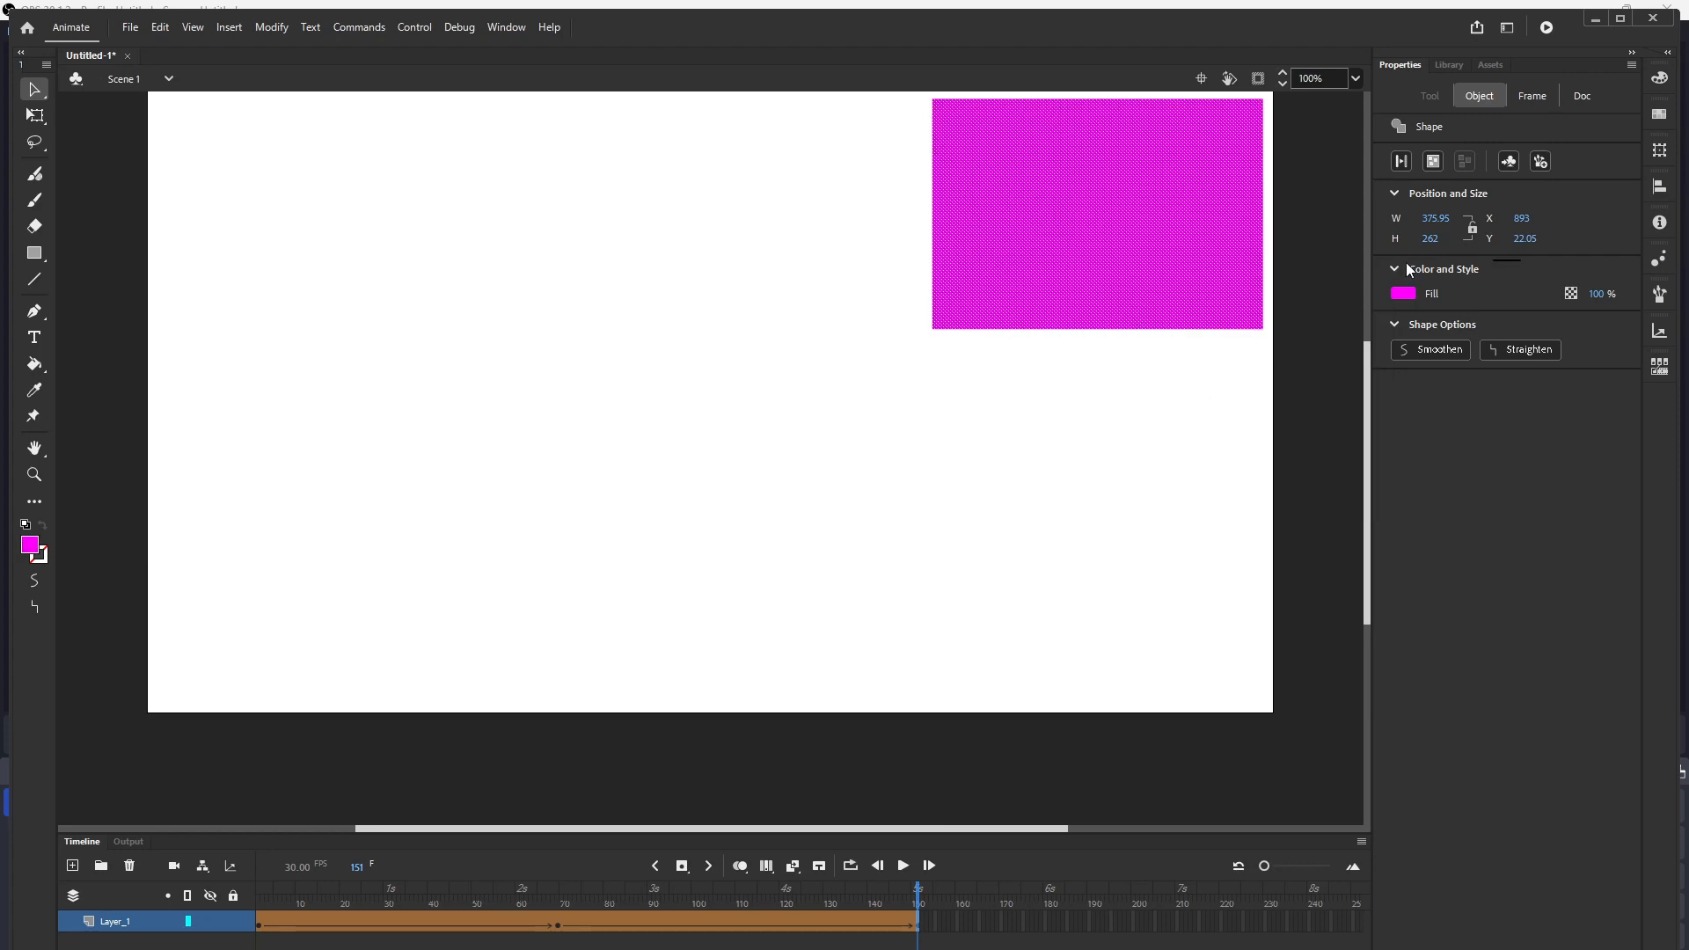
click(657, 868)
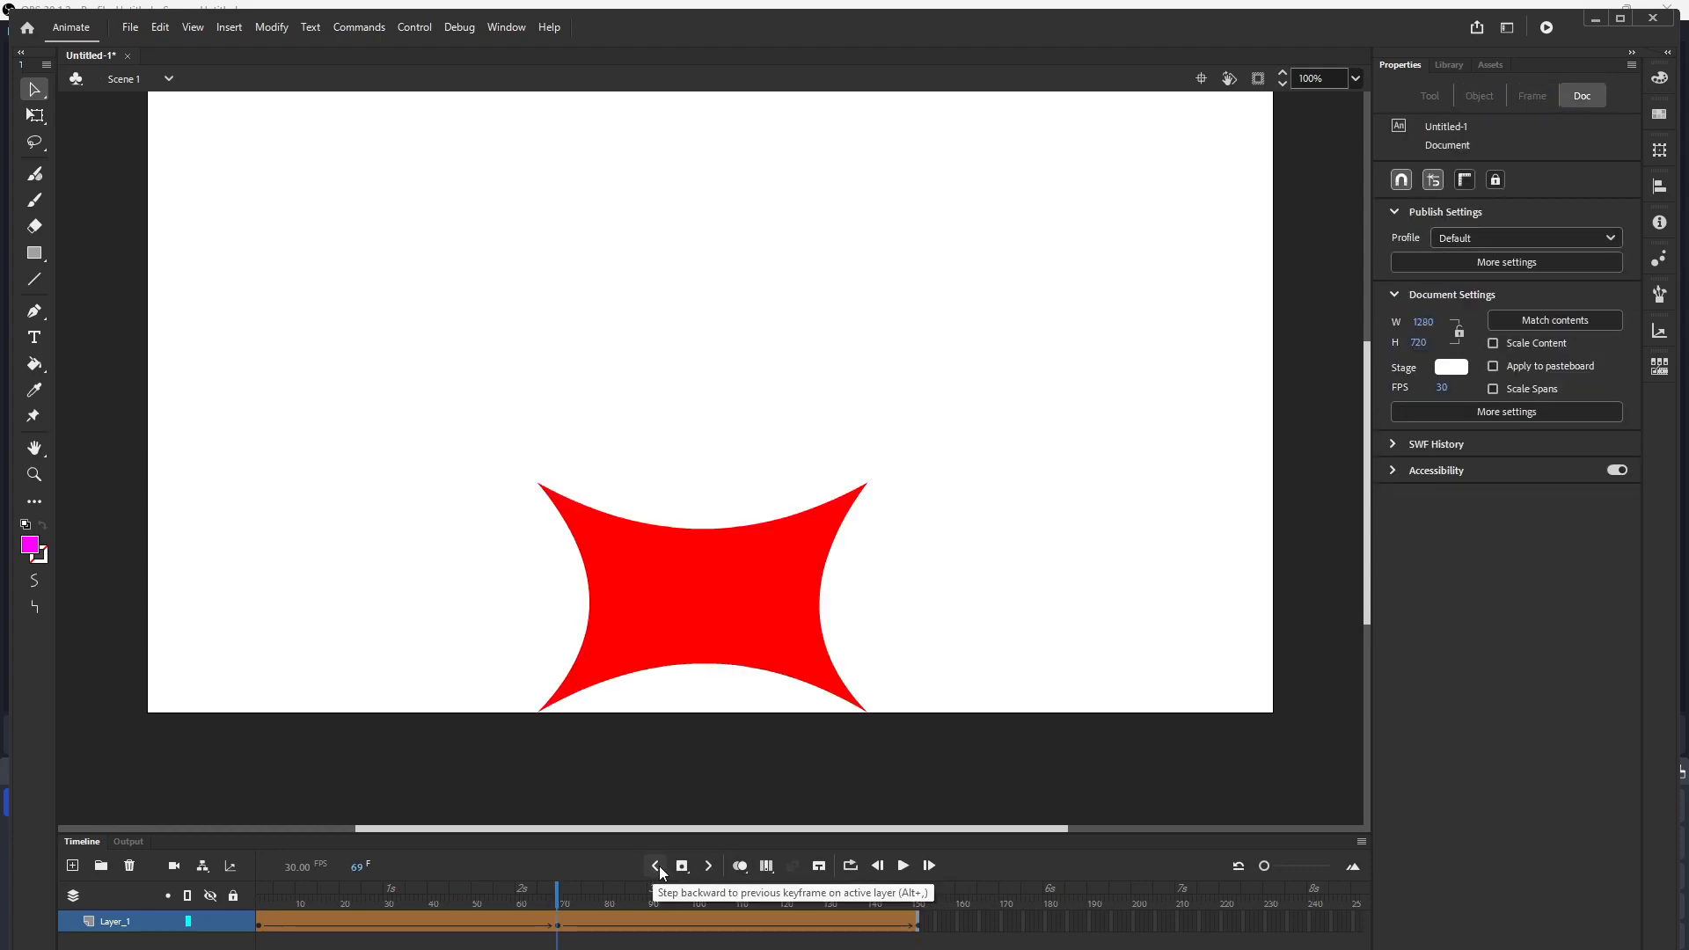
click(656, 866)
click(904, 866)
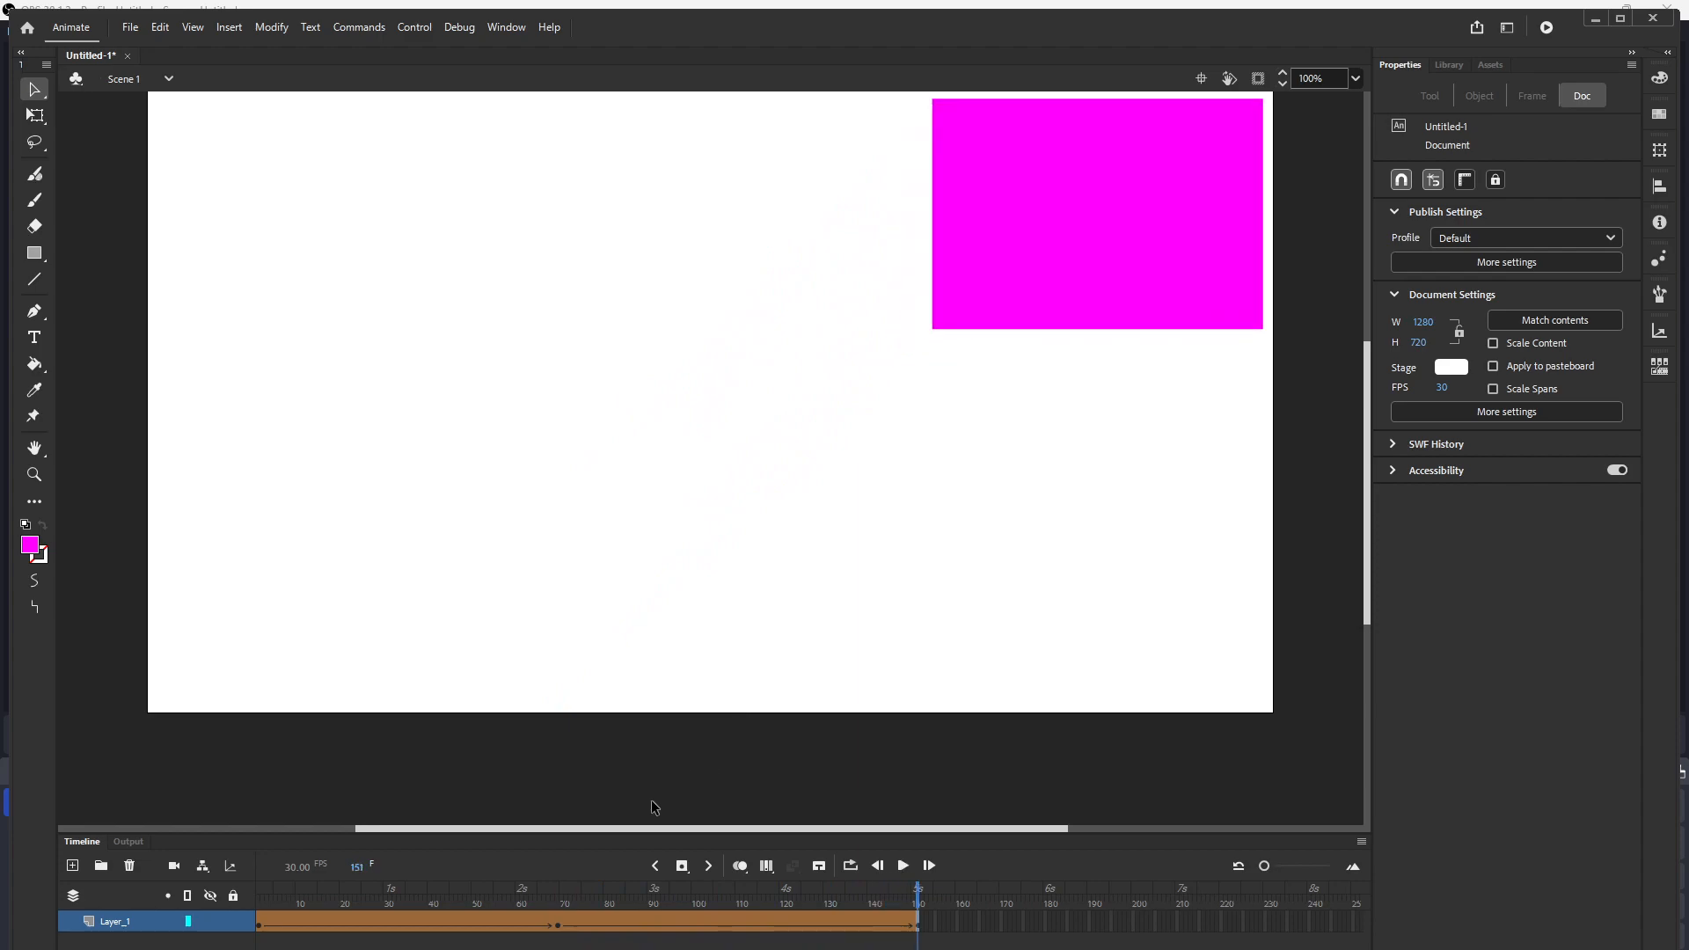
- Change the fill of the curved shape at the frame 69 keyframe to blue, and play the animation from the first frame
click(563, 892)
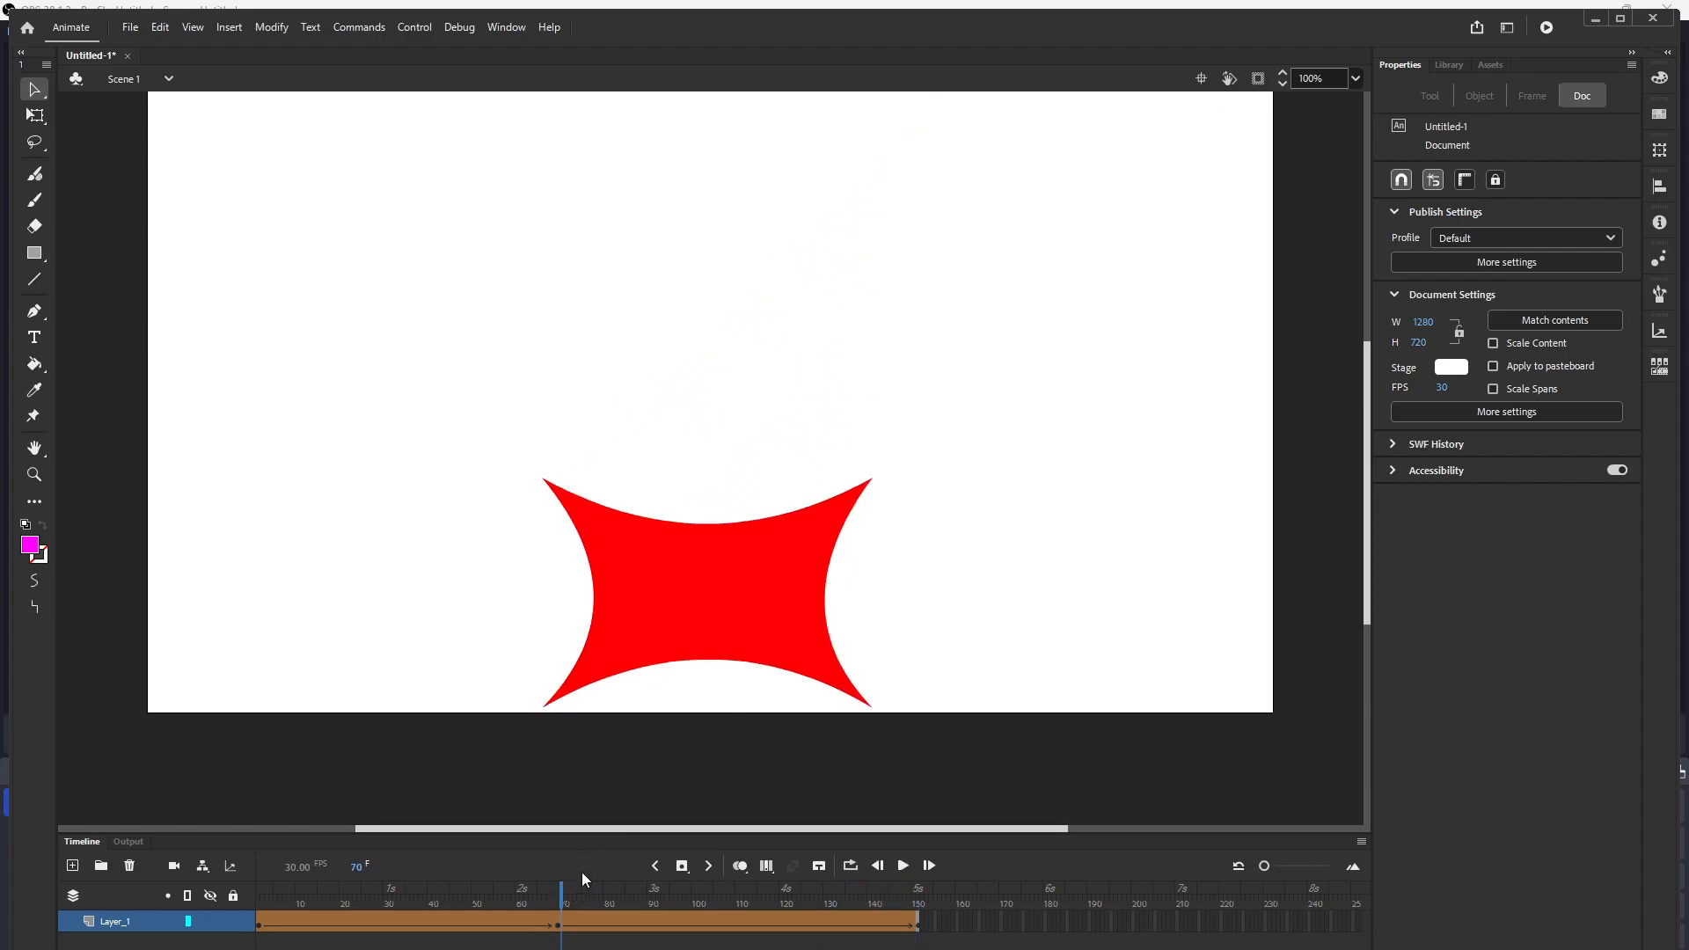
click(557, 889)
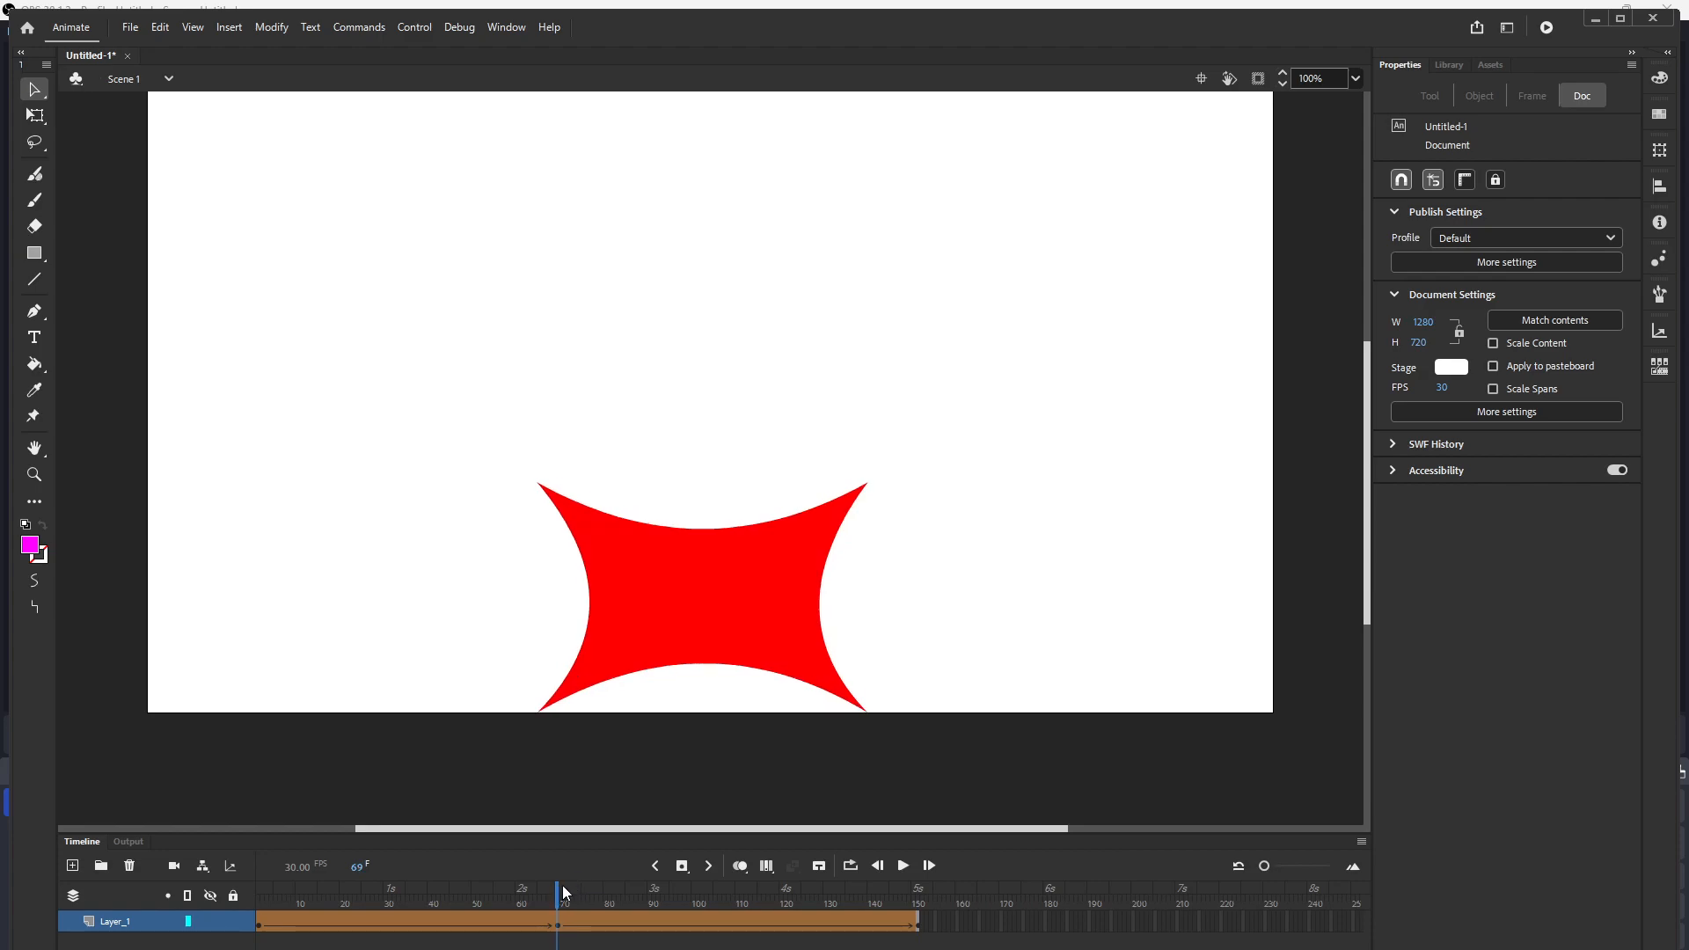
click(644, 584)
click(1403, 293)
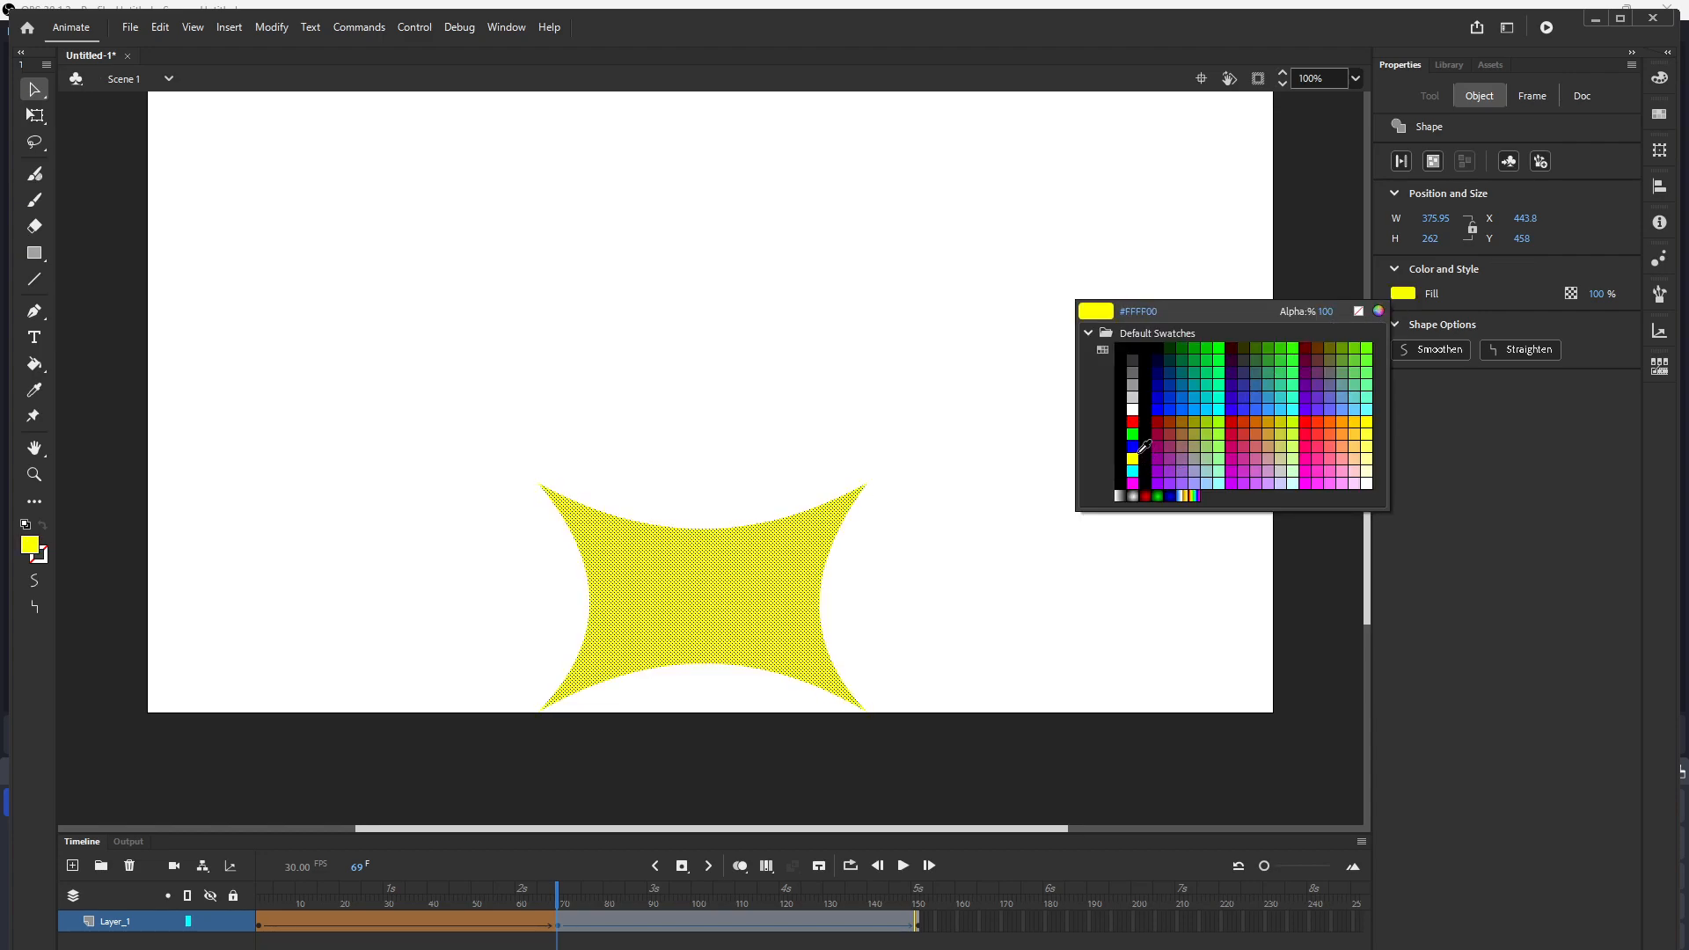
click(1162, 406)
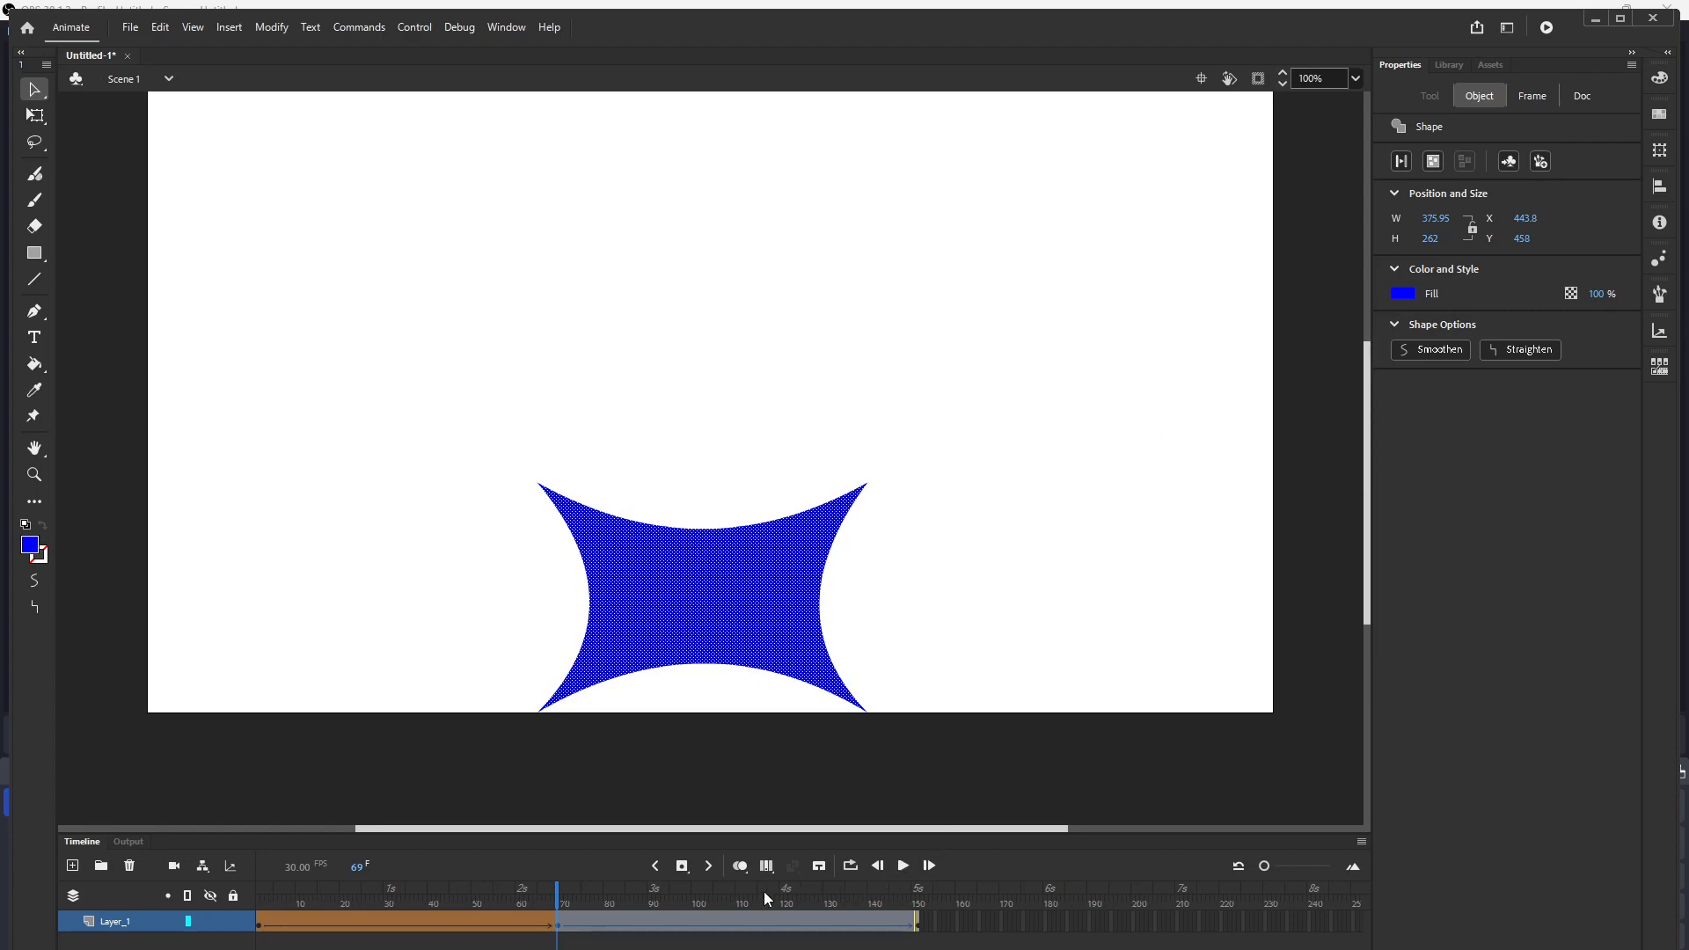
click(657, 865)
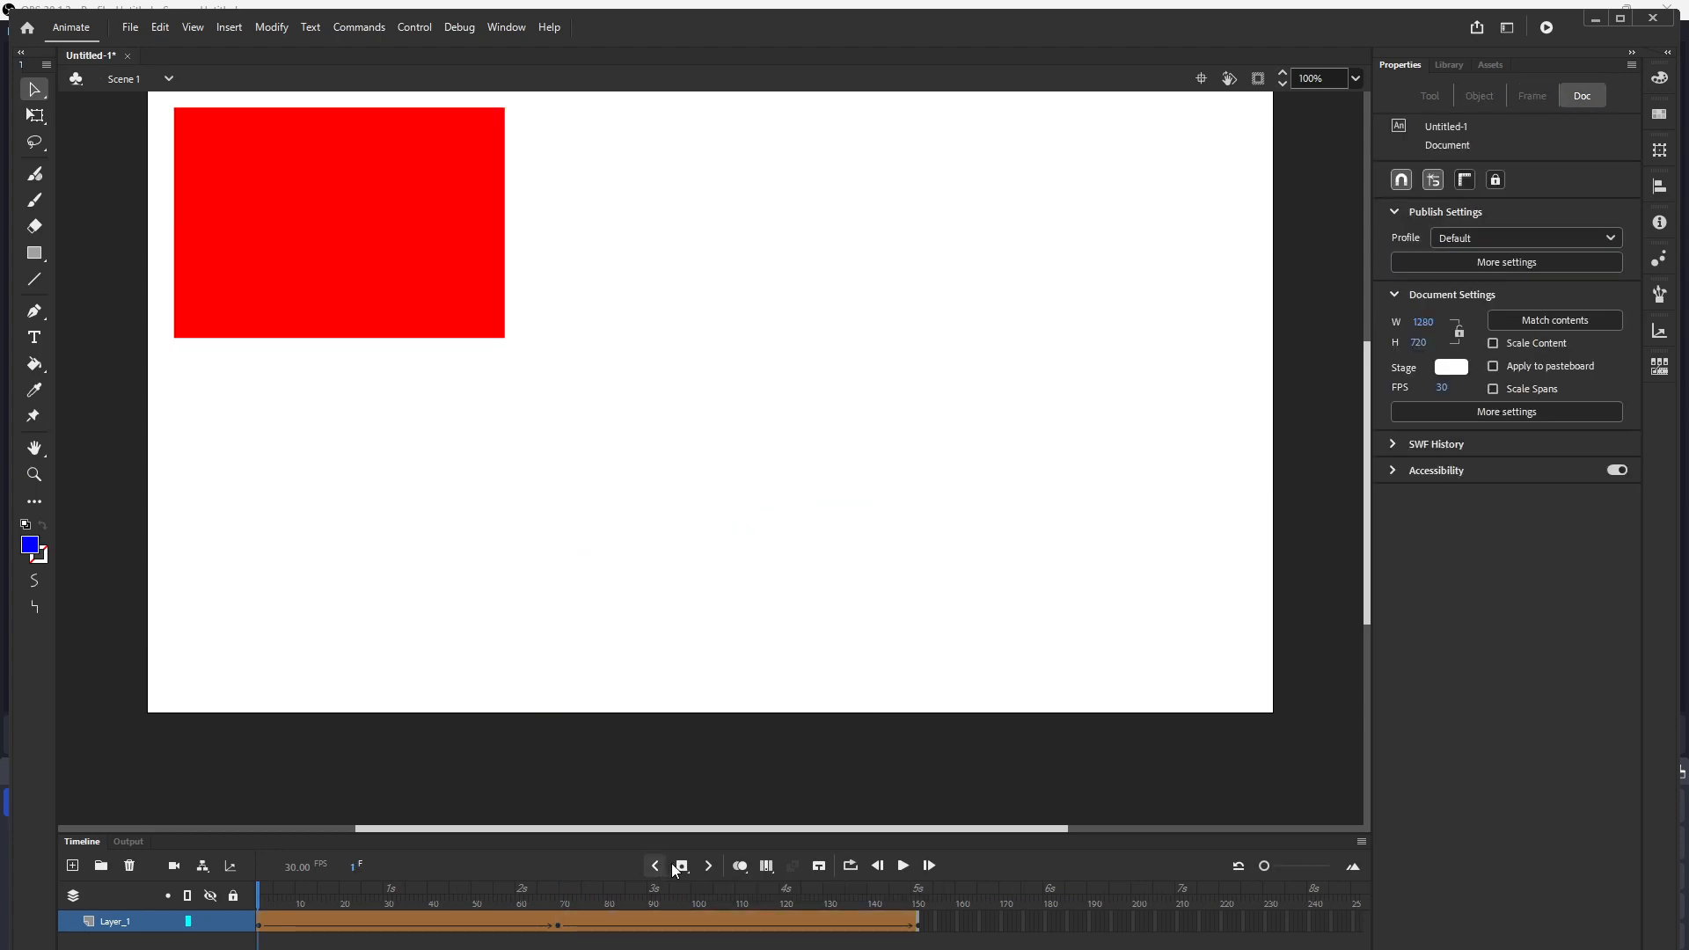
click(901, 866)
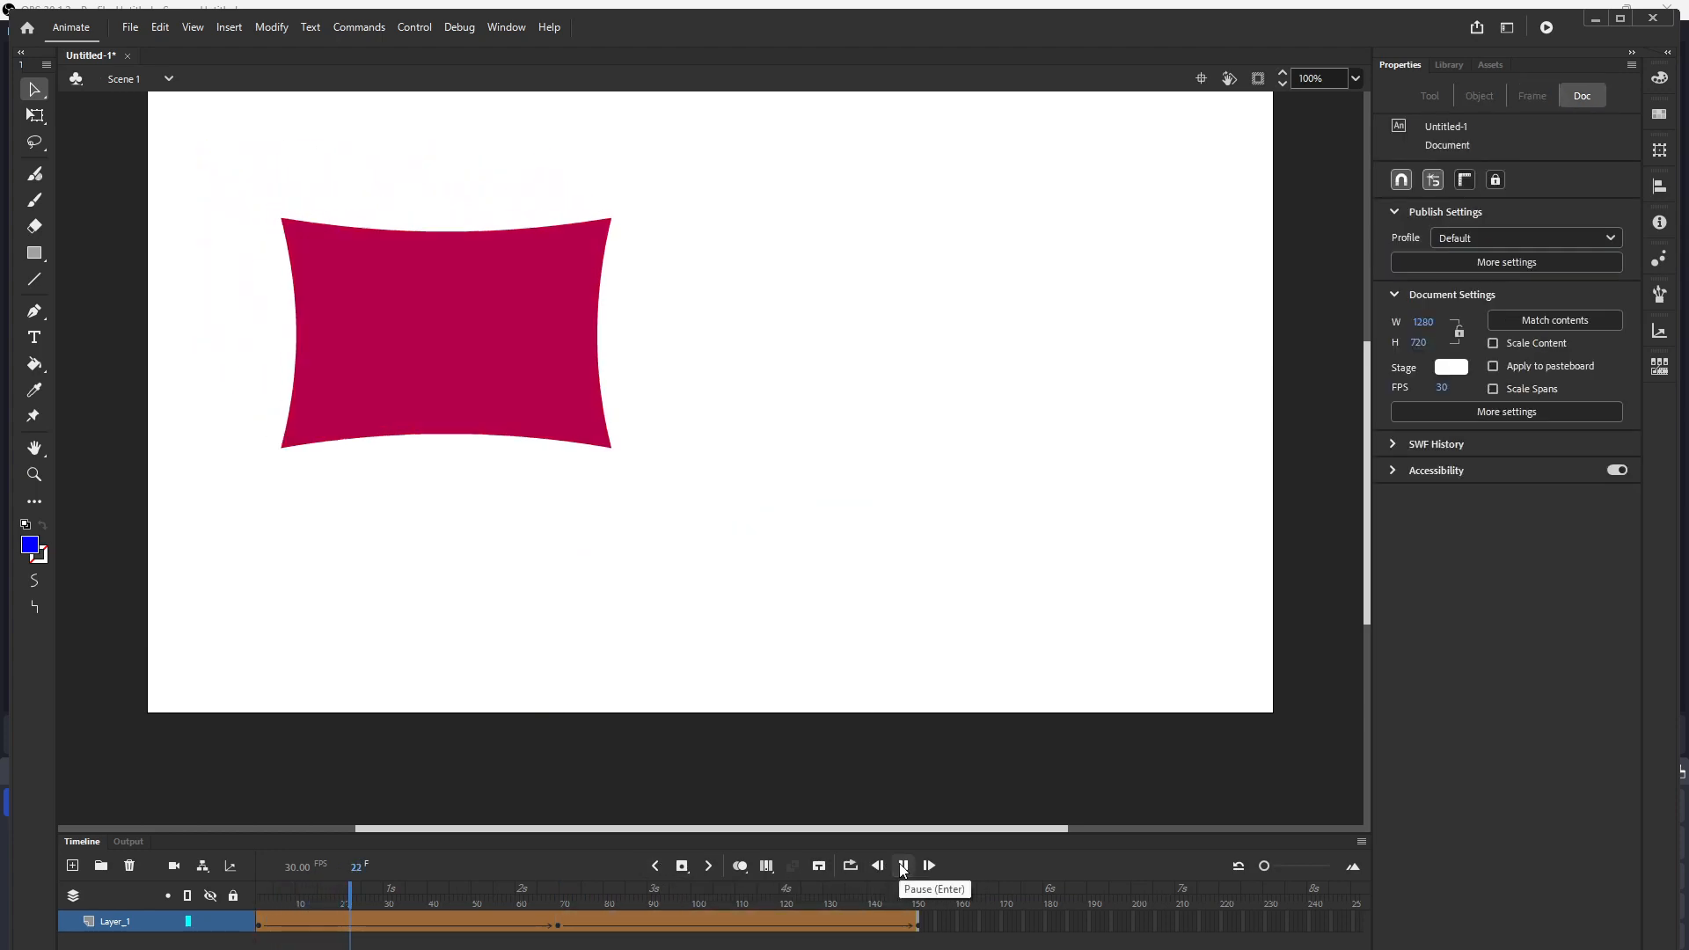